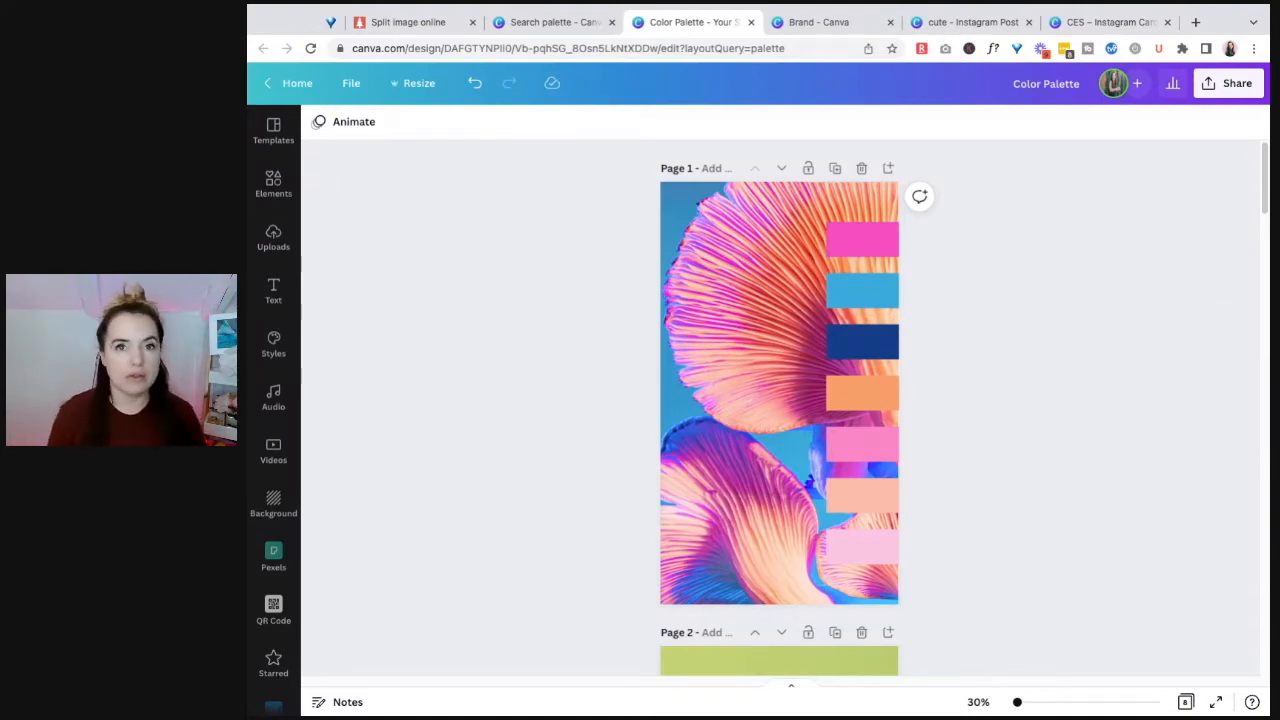
Step: Add a blank page after page 8 and browse the stock photos for it
scroll(994, 429, "down", 20)
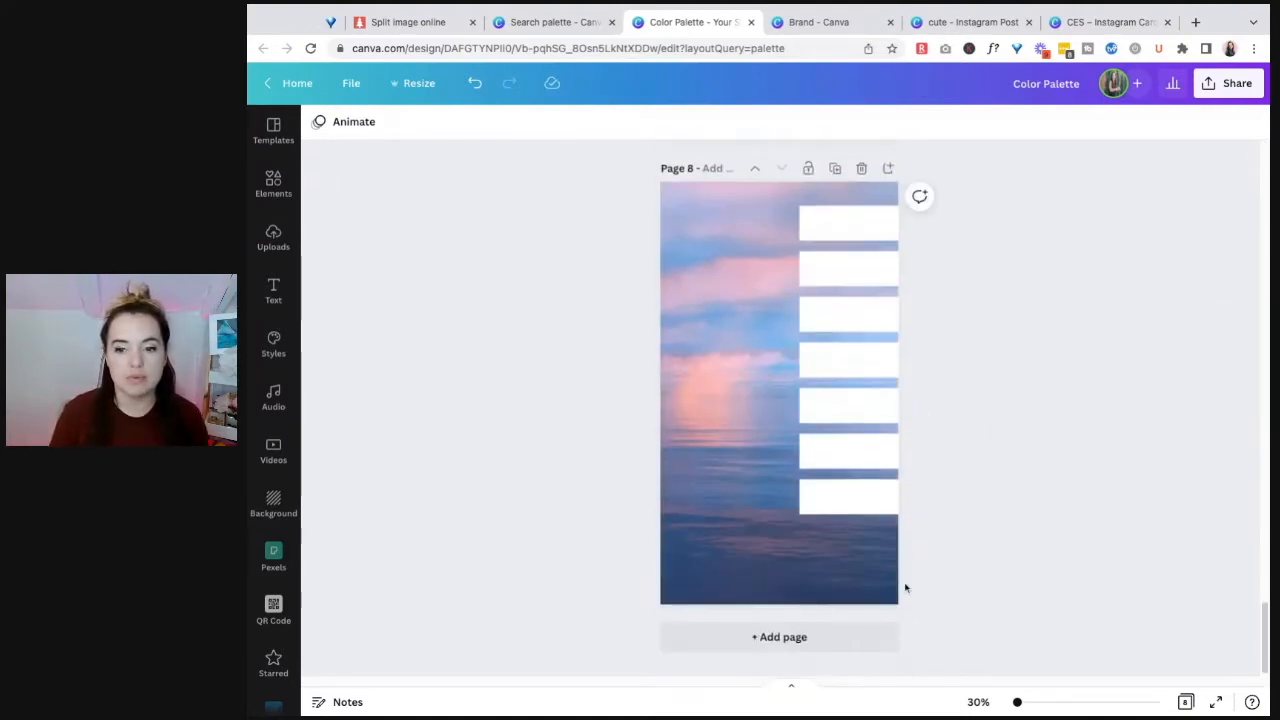
left_click(858, 640)
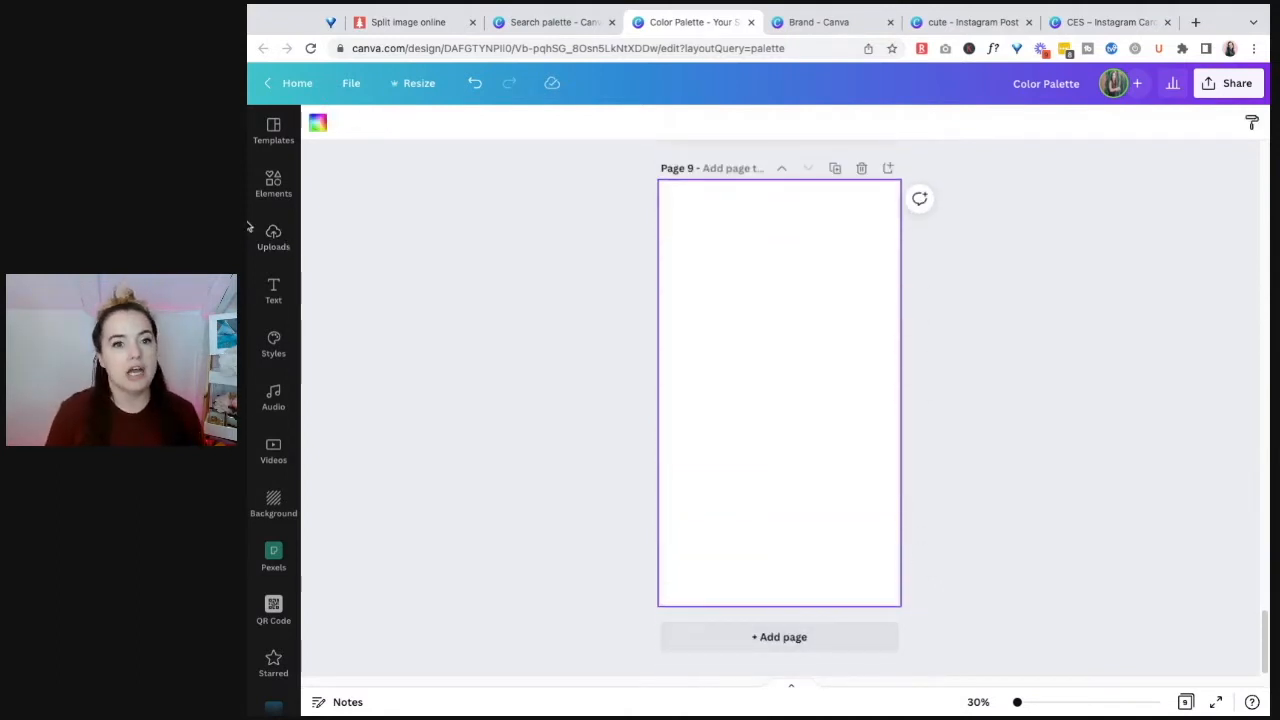
left_click(284, 192)
left_click(392, 168)
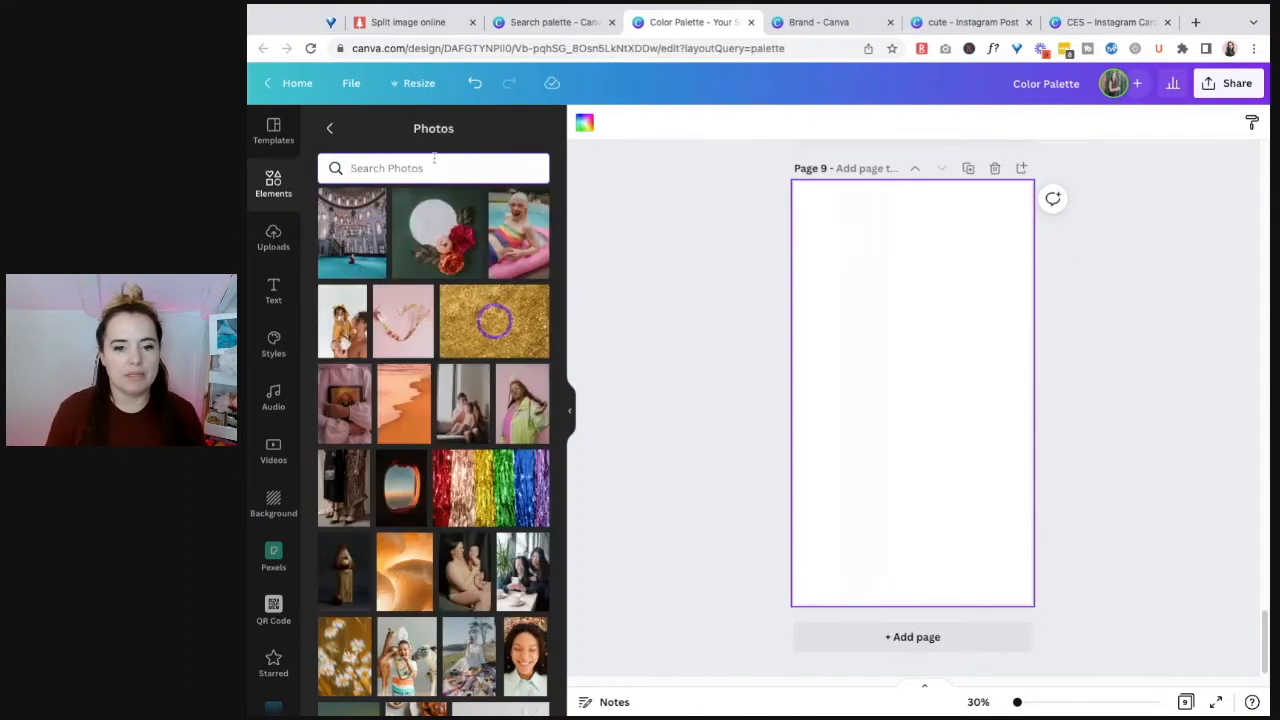
scroll(440, 465, "down", 10)
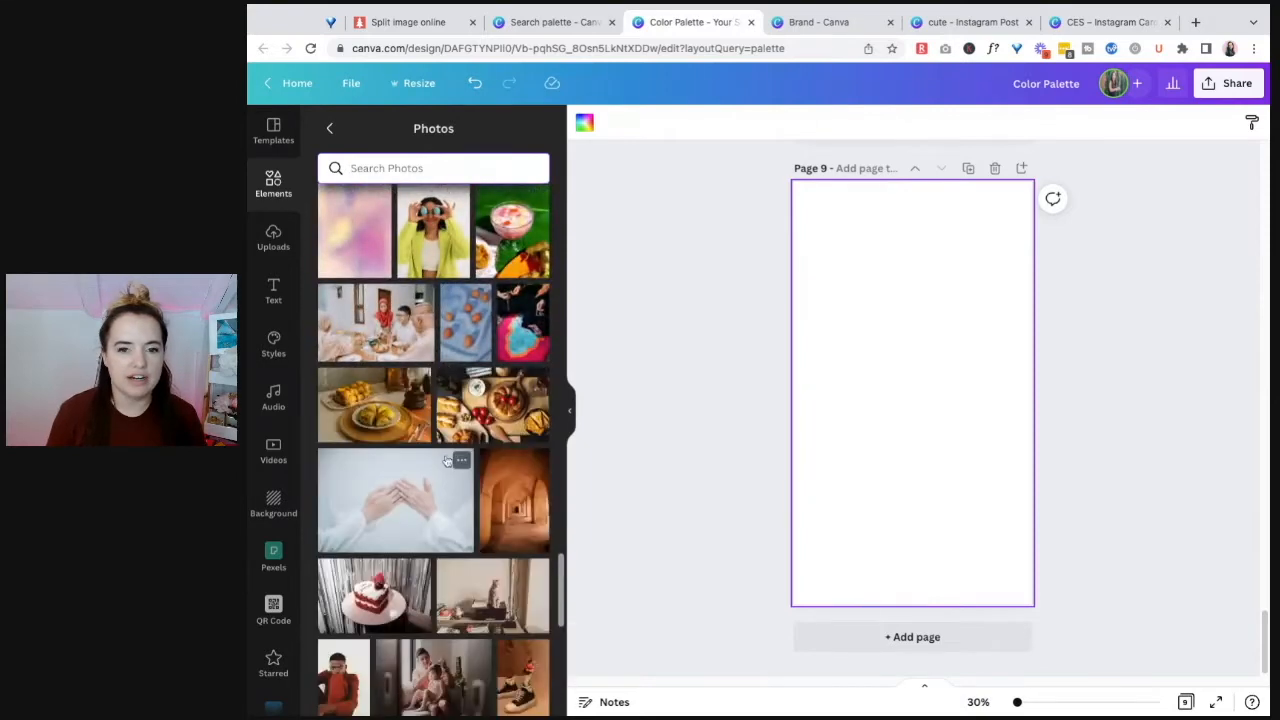
scroll(446, 460, "up", 10)
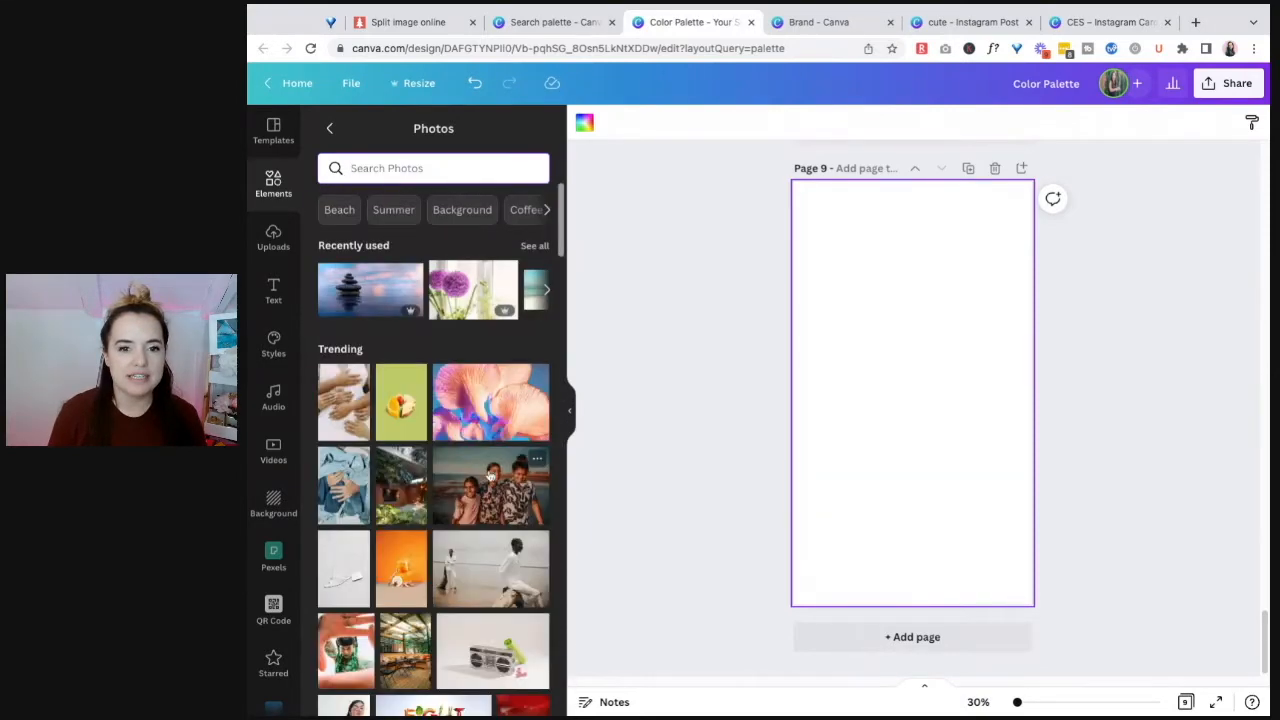
scroll(491, 240, "down", 4)
scroll(491, 234, "up", 3)
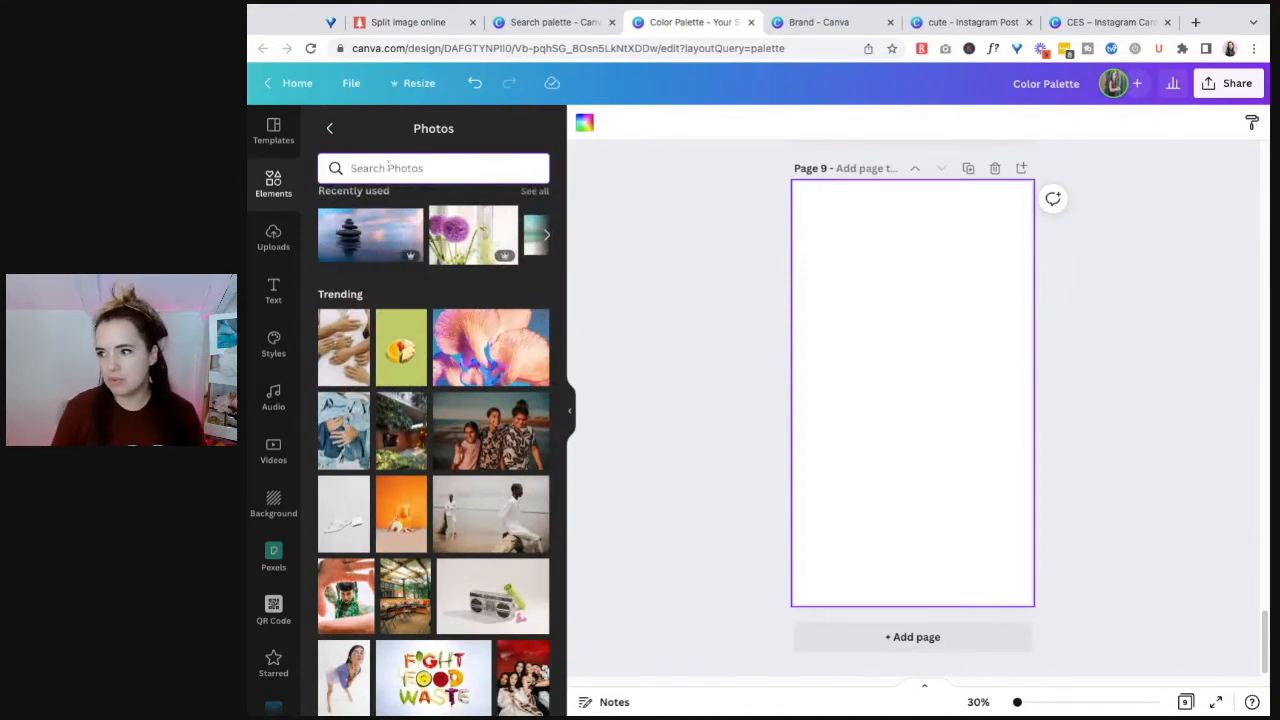
Step: Search the stock photos for "peaceful" and look through the results
type("peaceful")
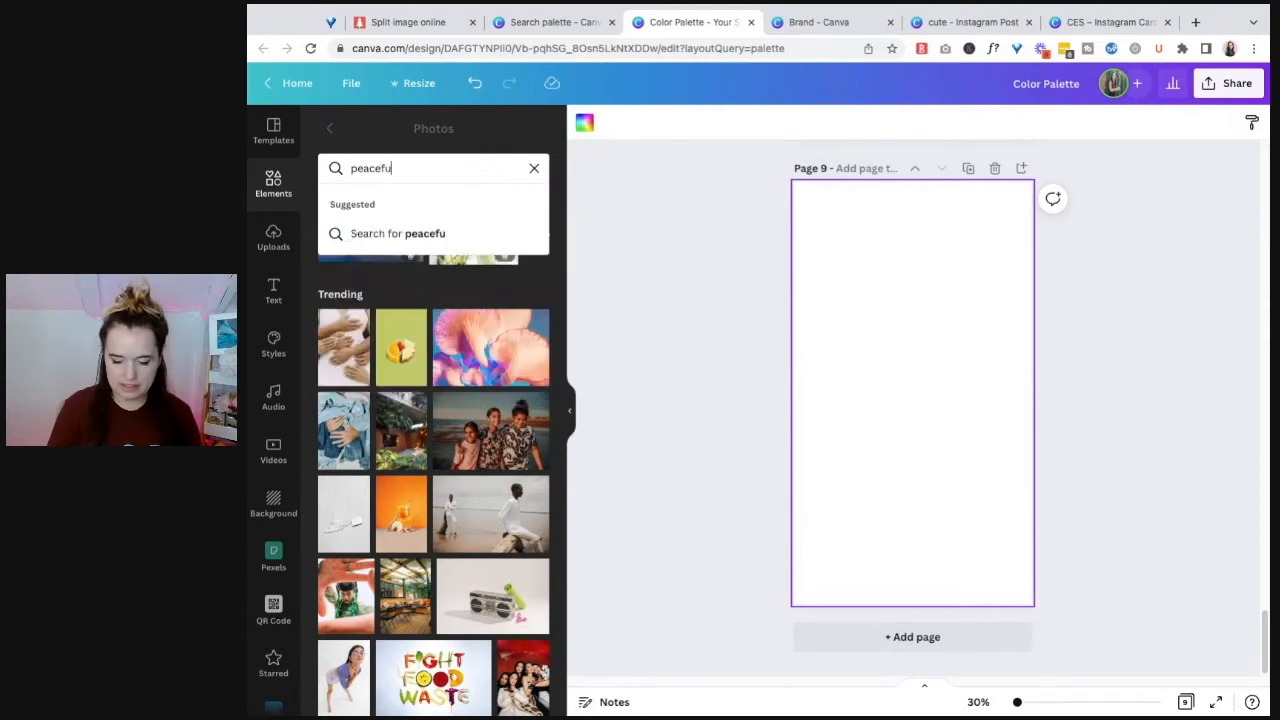
key("Return")
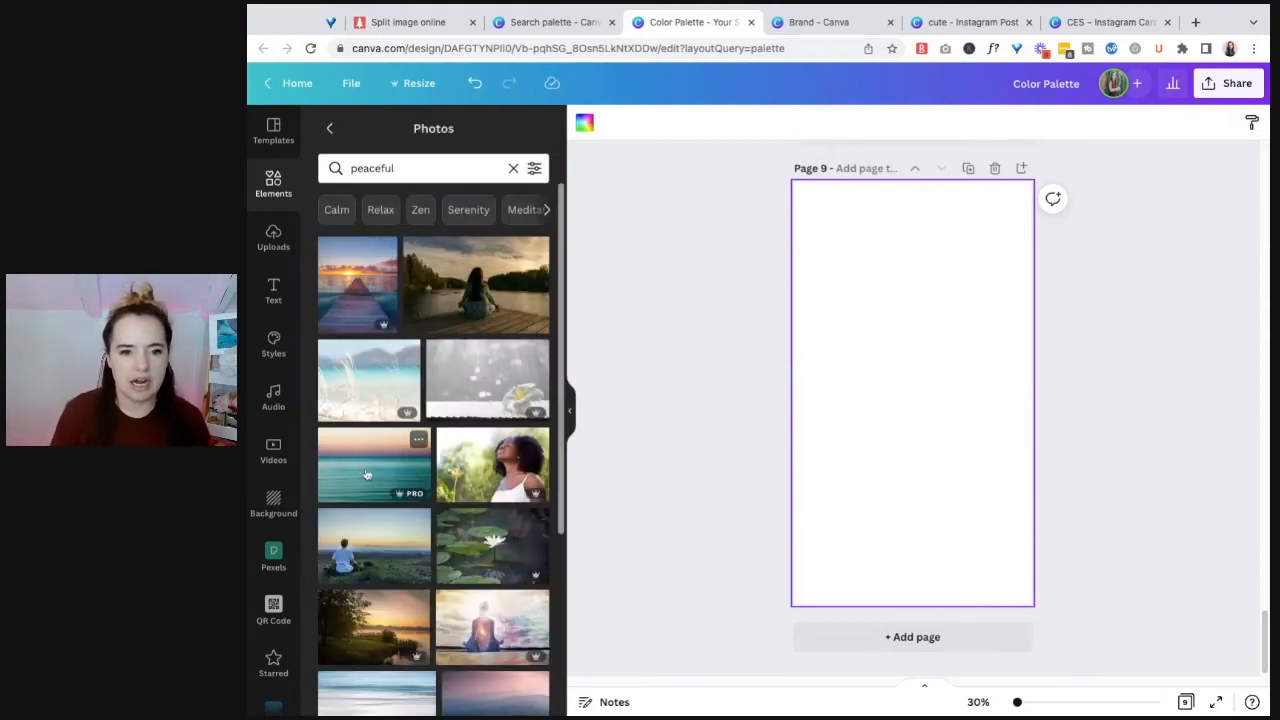
scroll(380, 480, "down", 5)
scroll(372, 510, "down", 1)
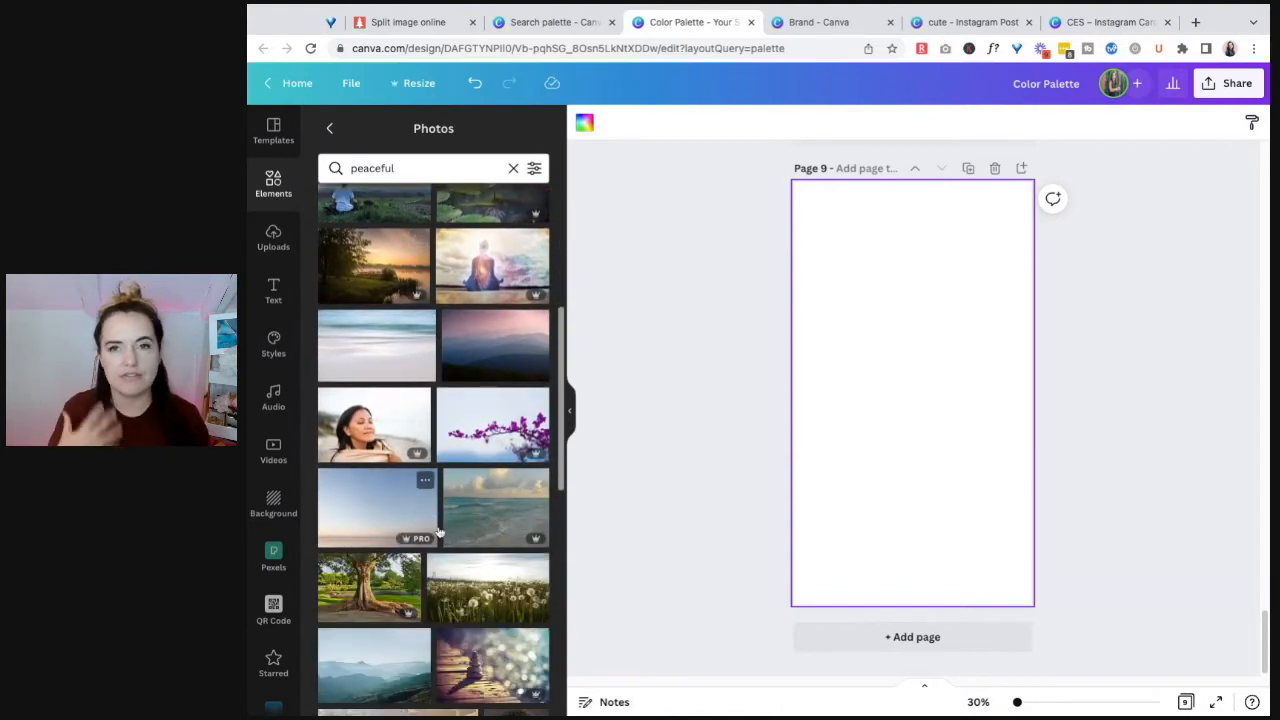
scroll(438, 532, "down", 5)
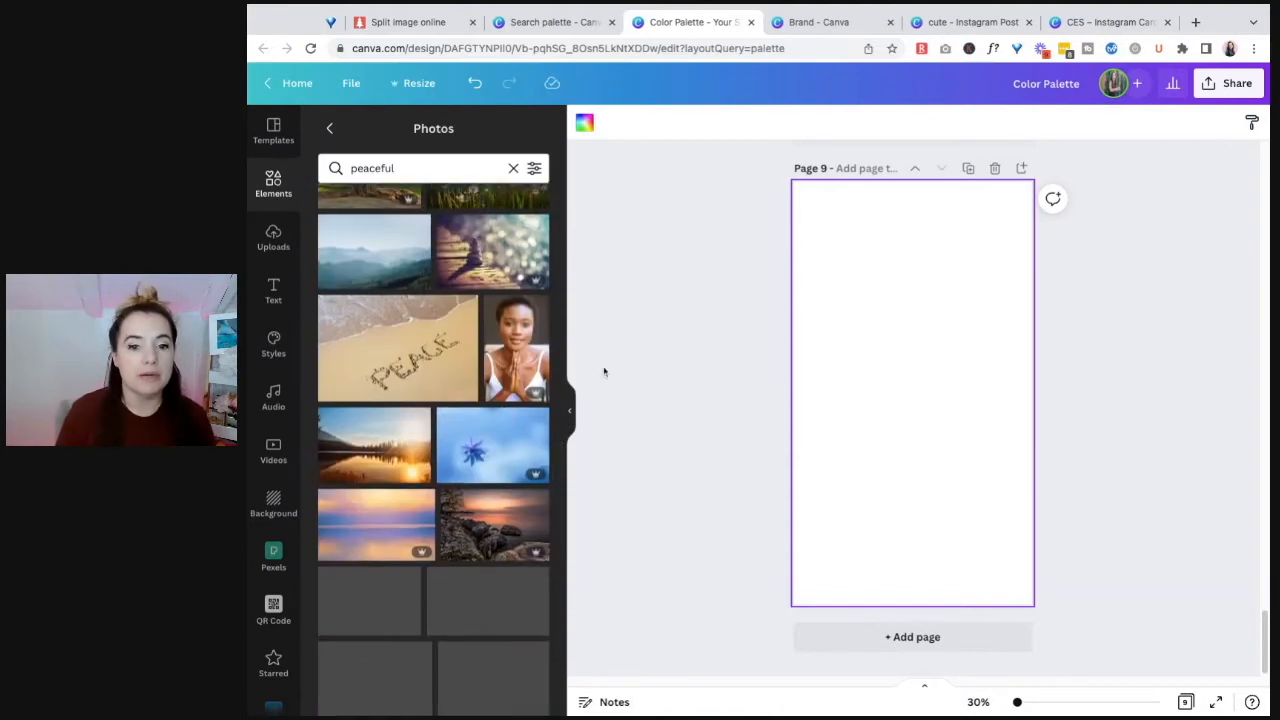
Step: Search the stock photos for "bold" and look through the results
double_click(414, 169)
type("bold")
key("Return")
scroll(461, 425, "down", 2)
scroll(461, 425, "down", 5)
scroll(484, 482, "down", 6)
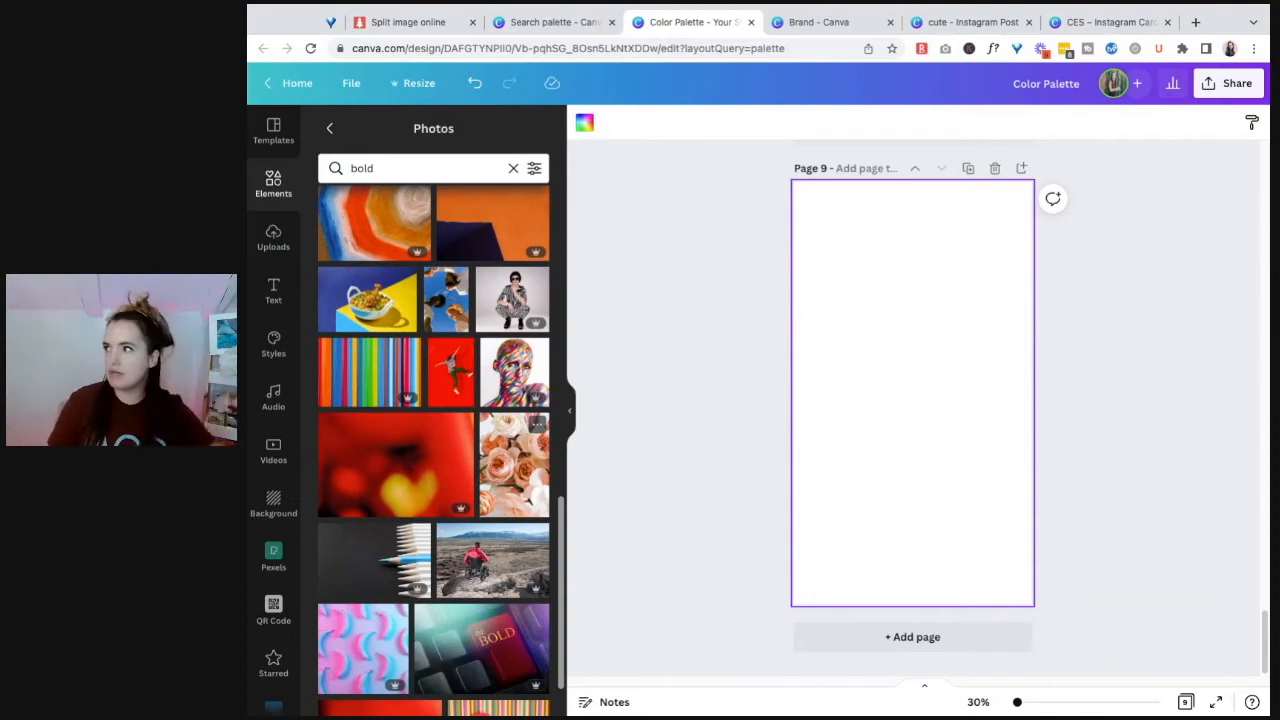
Step: Search the stock photos for "neutral" and look through the results for a suitable palette image
left_click(419, 171)
double_click(420, 172)
type("neutral")
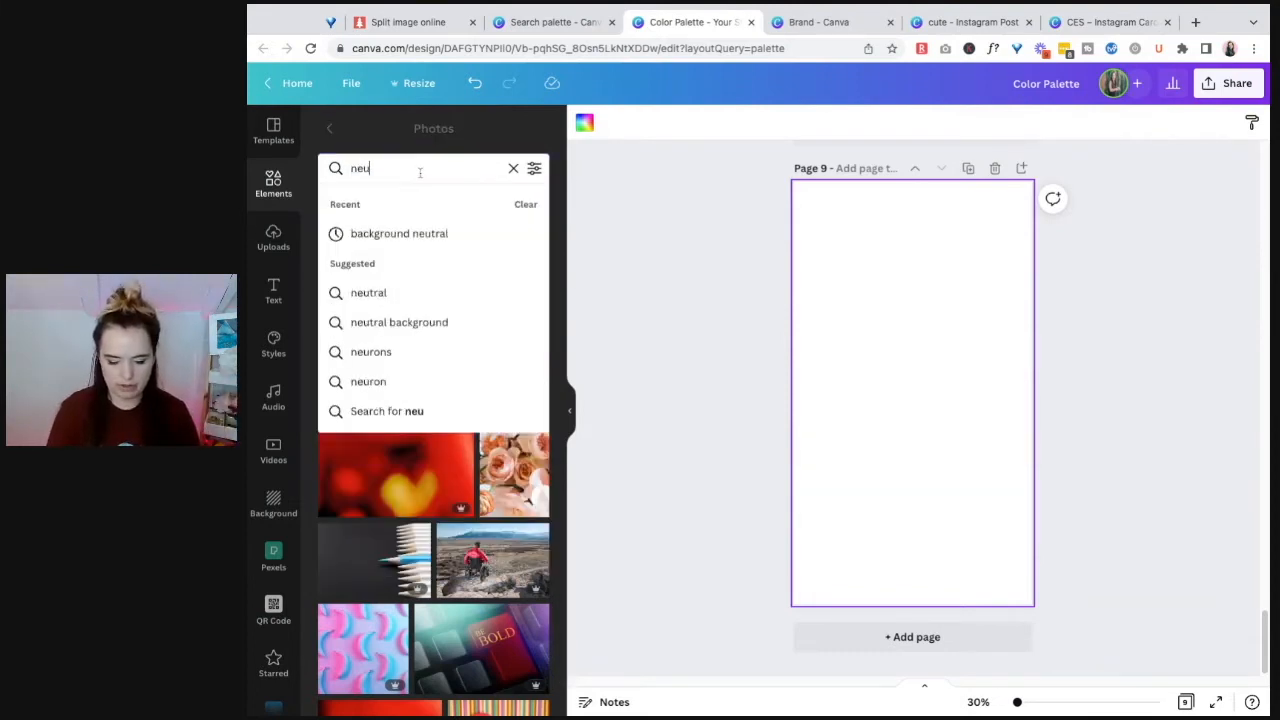
key("Return")
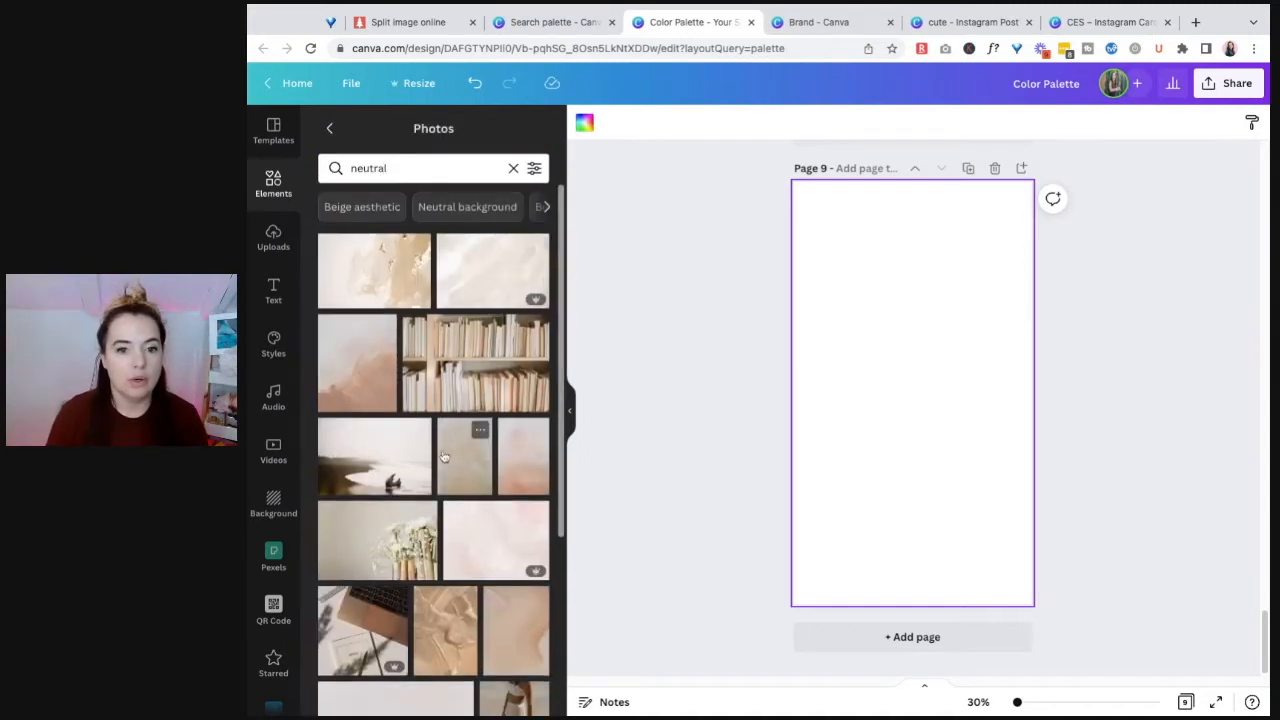
scroll(452, 533, "down", 2)
scroll(457, 545, "down", 2)
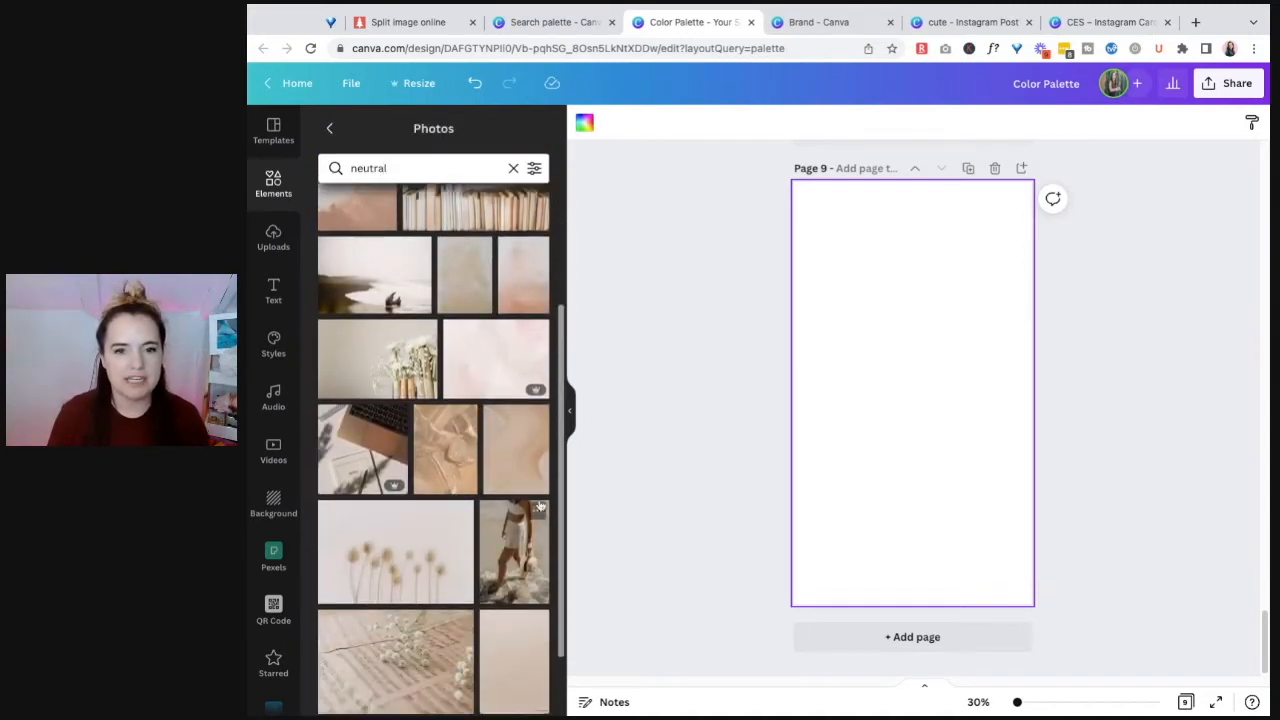
scroll(479, 349, "up", 3)
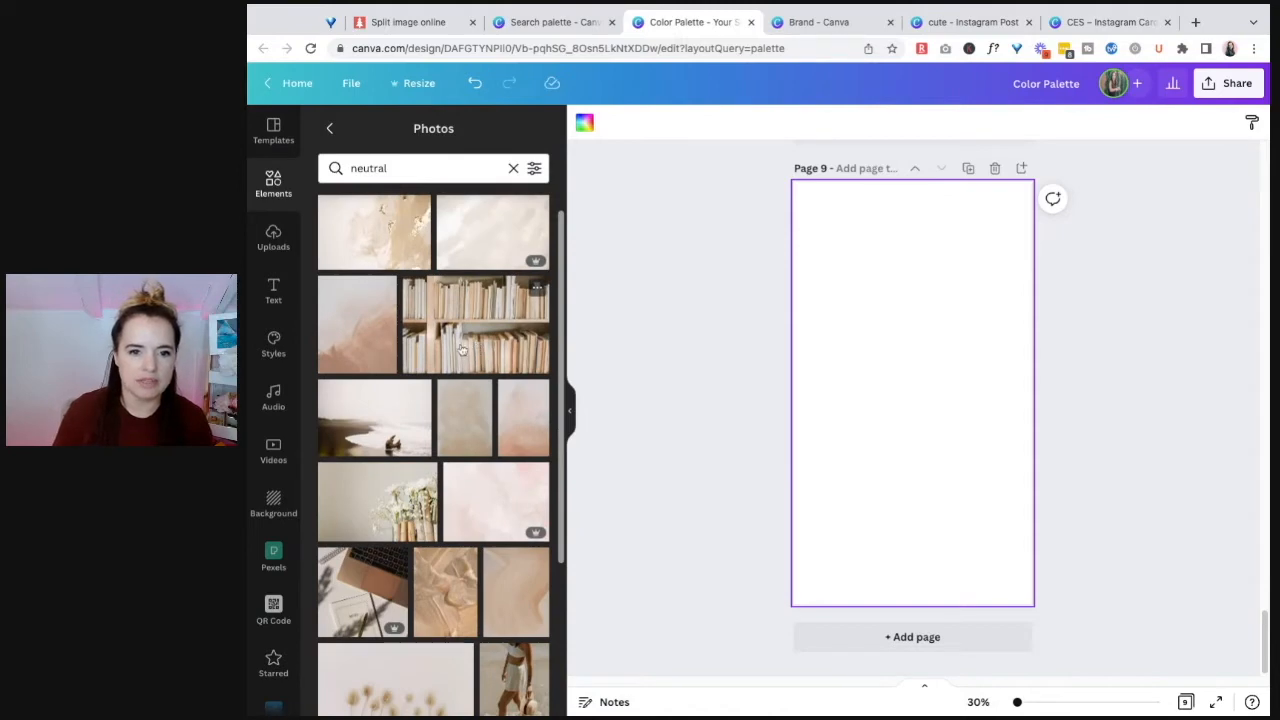
scroll(497, 612, "down", 1)
scroll(497, 612, "down", 3)
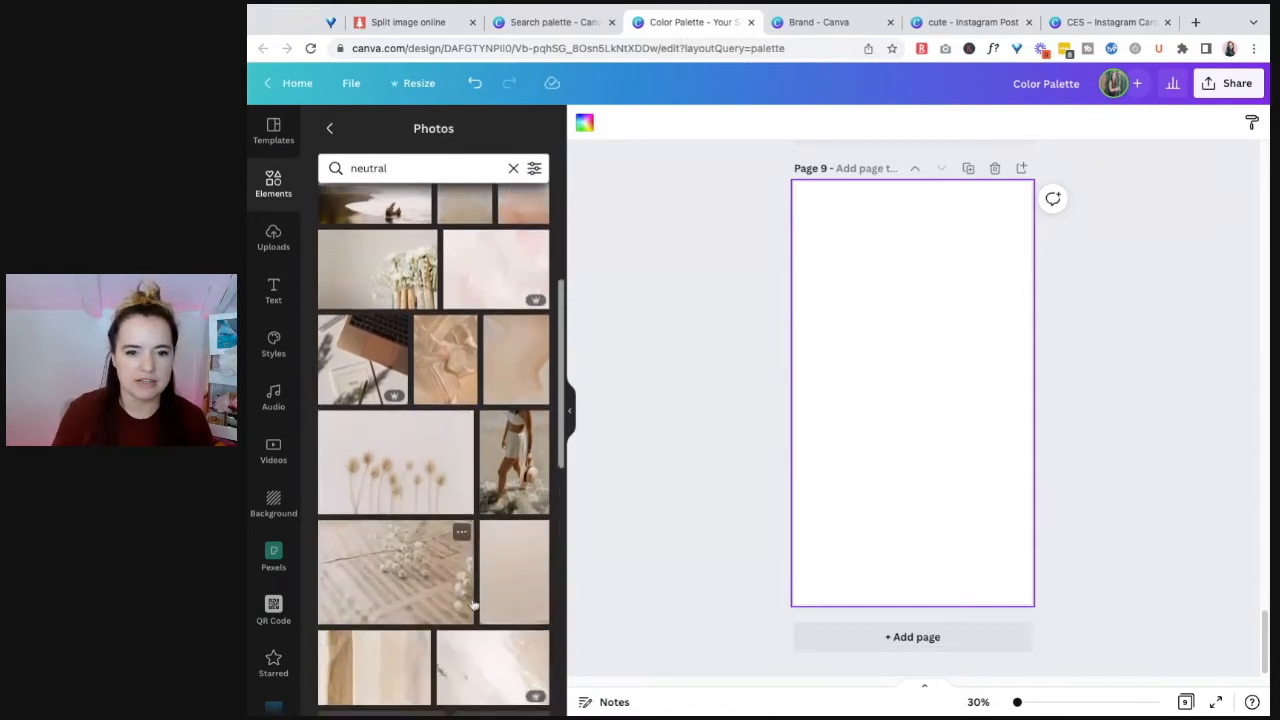
scroll(530, 598, "down", 3)
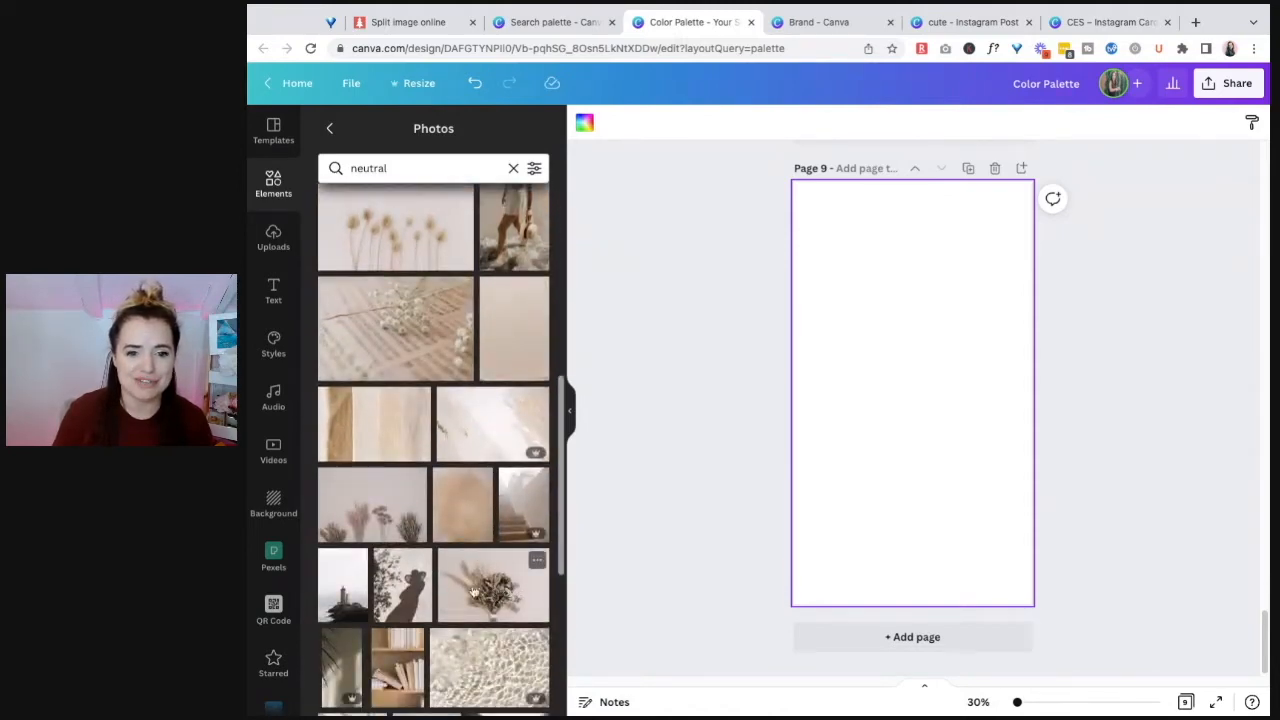
scroll(470, 594, "down", 1)
scroll(457, 596, "up", 3)
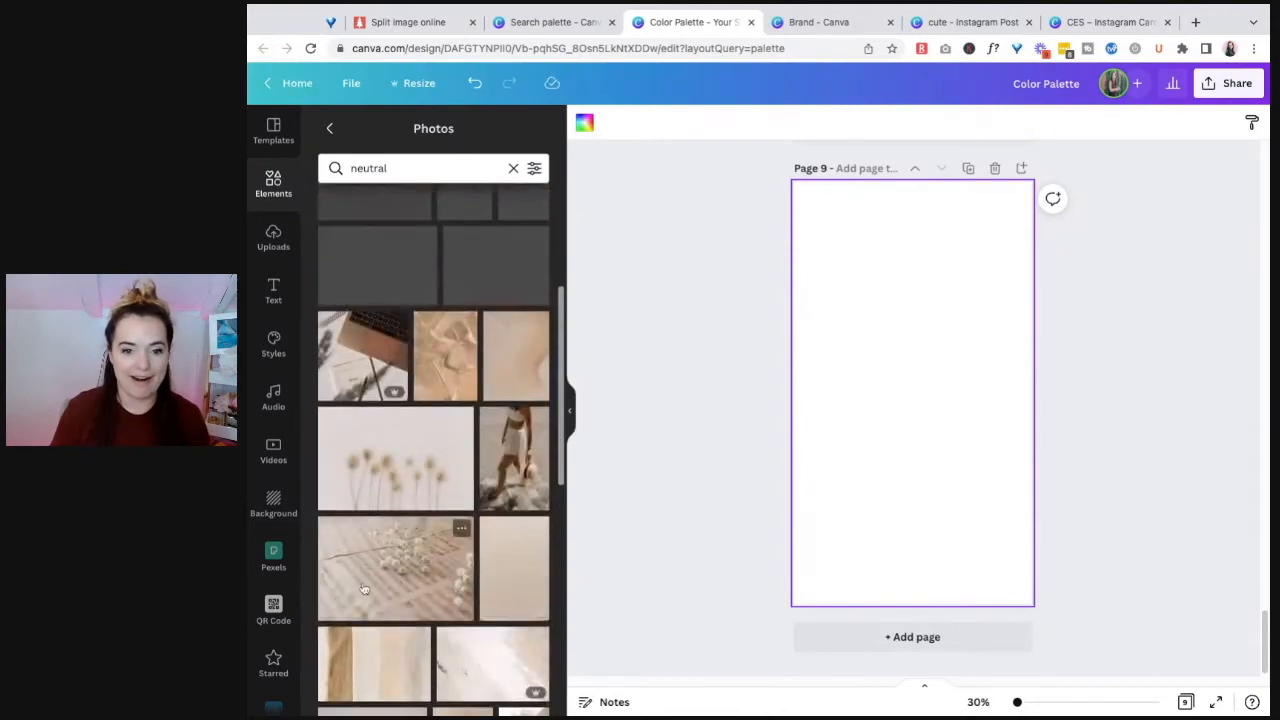
scroll(420, 500, "up", 3)
Step: Fill page 9 with the white flowers and rolled paper photo, shifting it so the flowers and rolls span the page width
left_click_drag(388, 415, 880, 403)
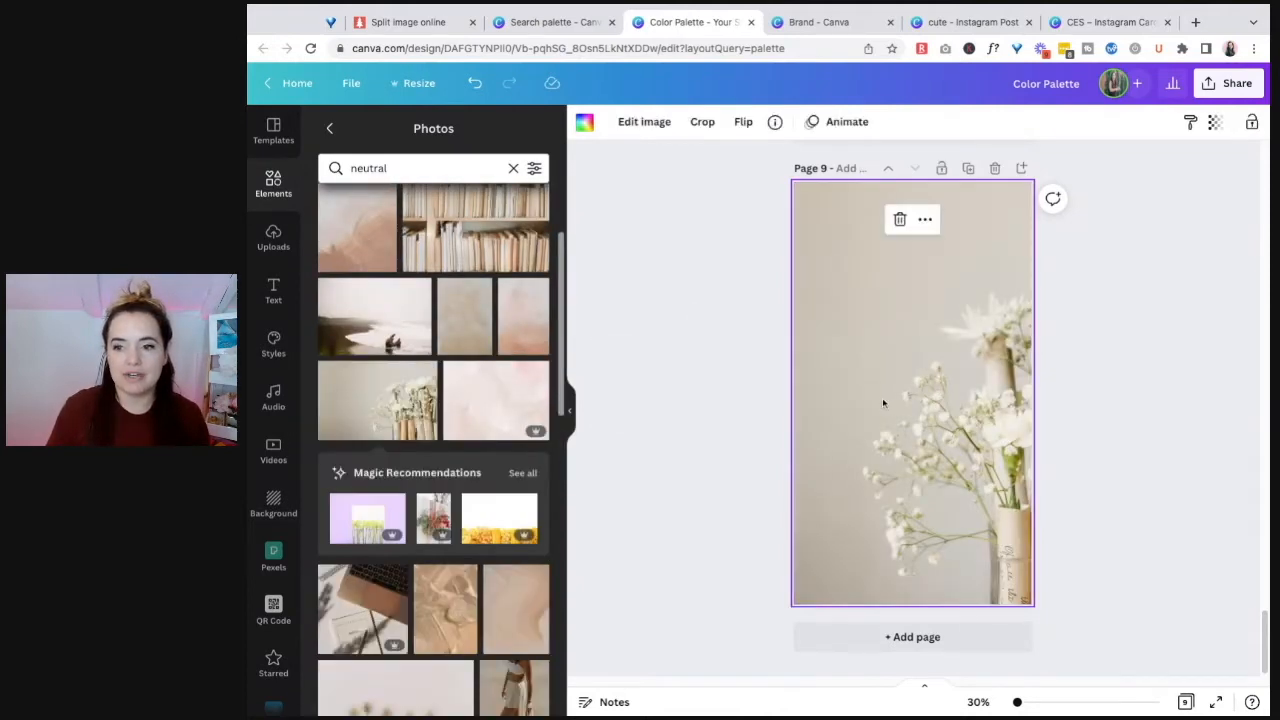
double_click(913, 415)
mouse_move(913, 415)
left_mouse_down()
mouse_move(800, 416)
mouse_move(991, 418)
mouse_move(895, 418)
left_mouse_up()
left_click(1143, 384)
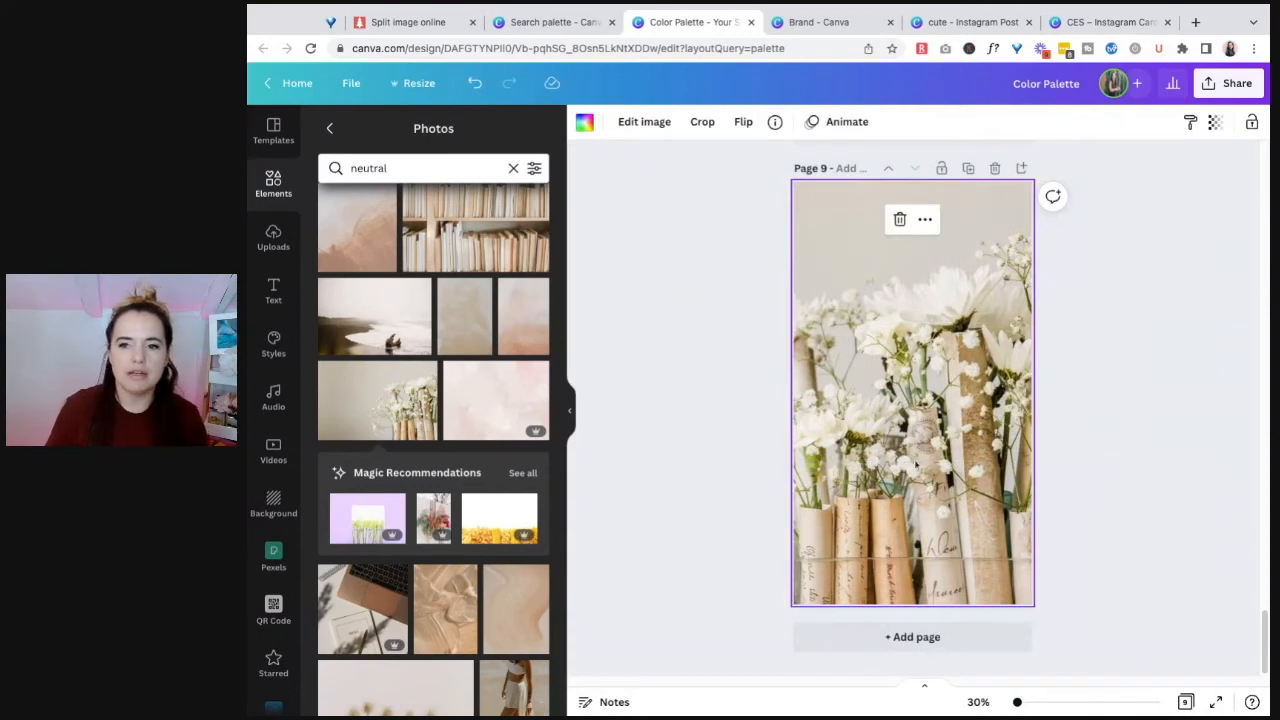
Step: Copy all seven white bars from the sunset sea design on page 8
scroll(1120, 395, "up", 5)
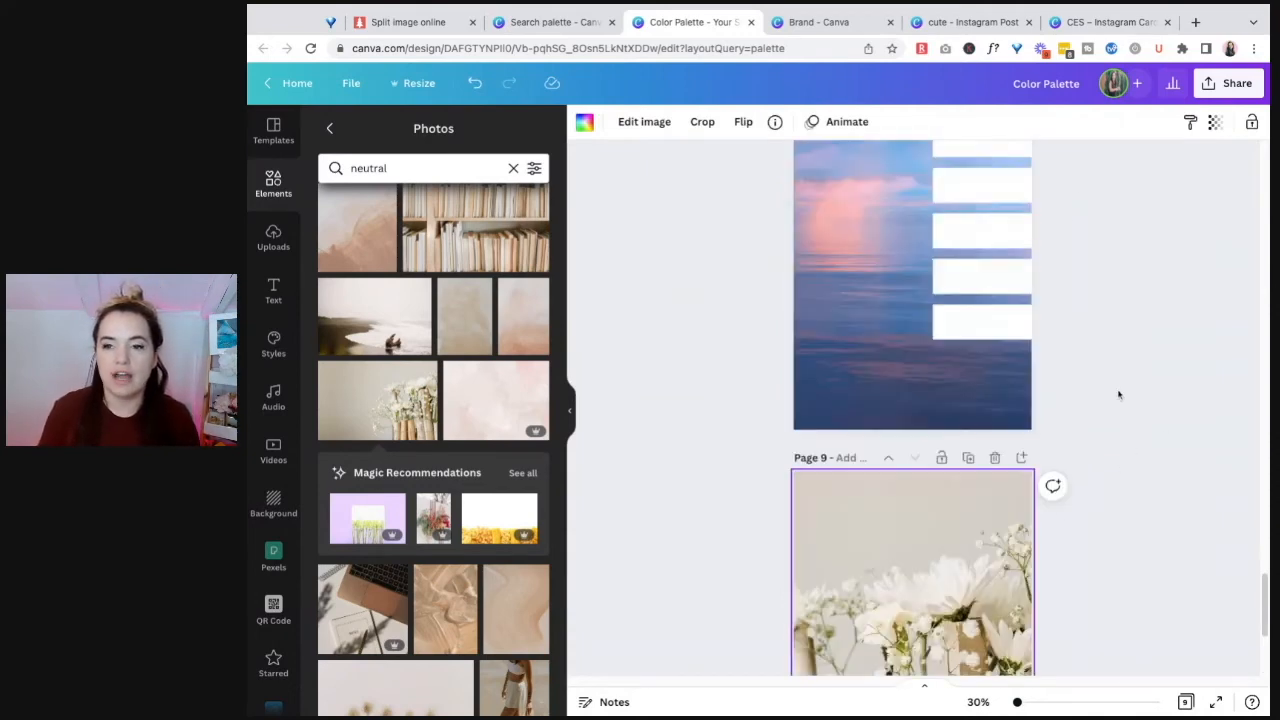
left_click_drag(1040, 214, 943, 541)
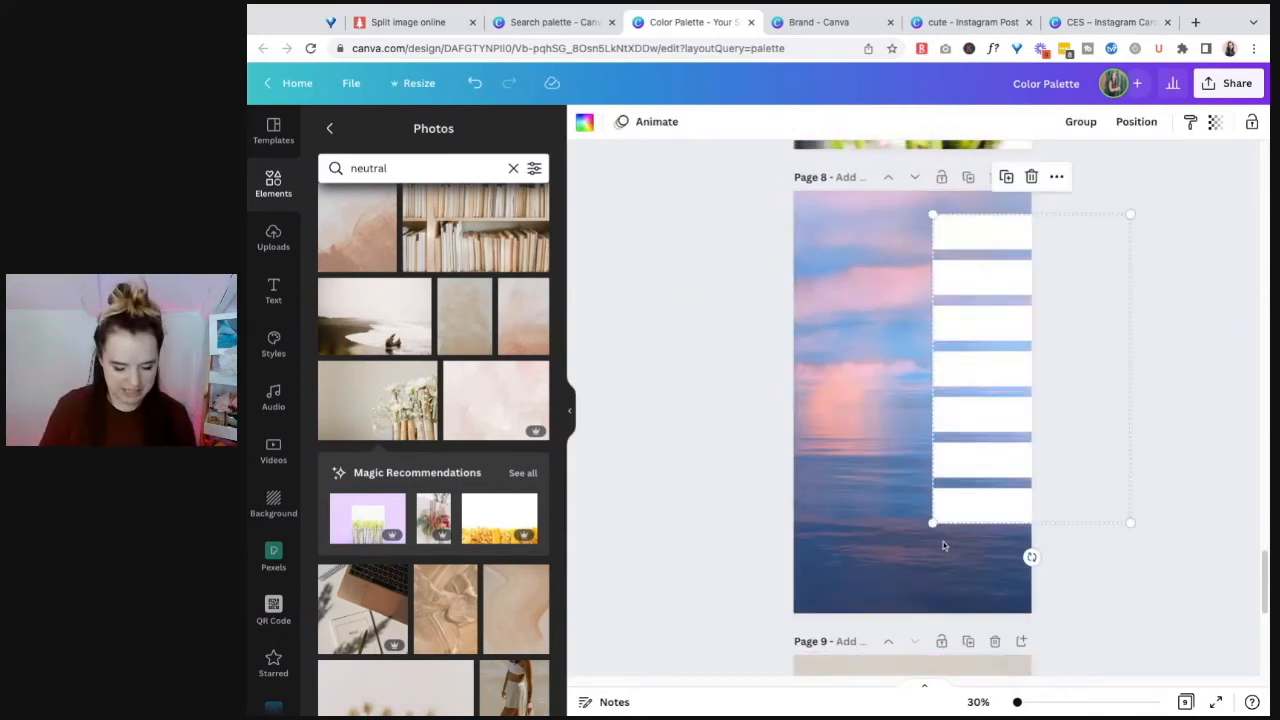
scroll(957, 541, "down", 5)
left_click(991, 514)
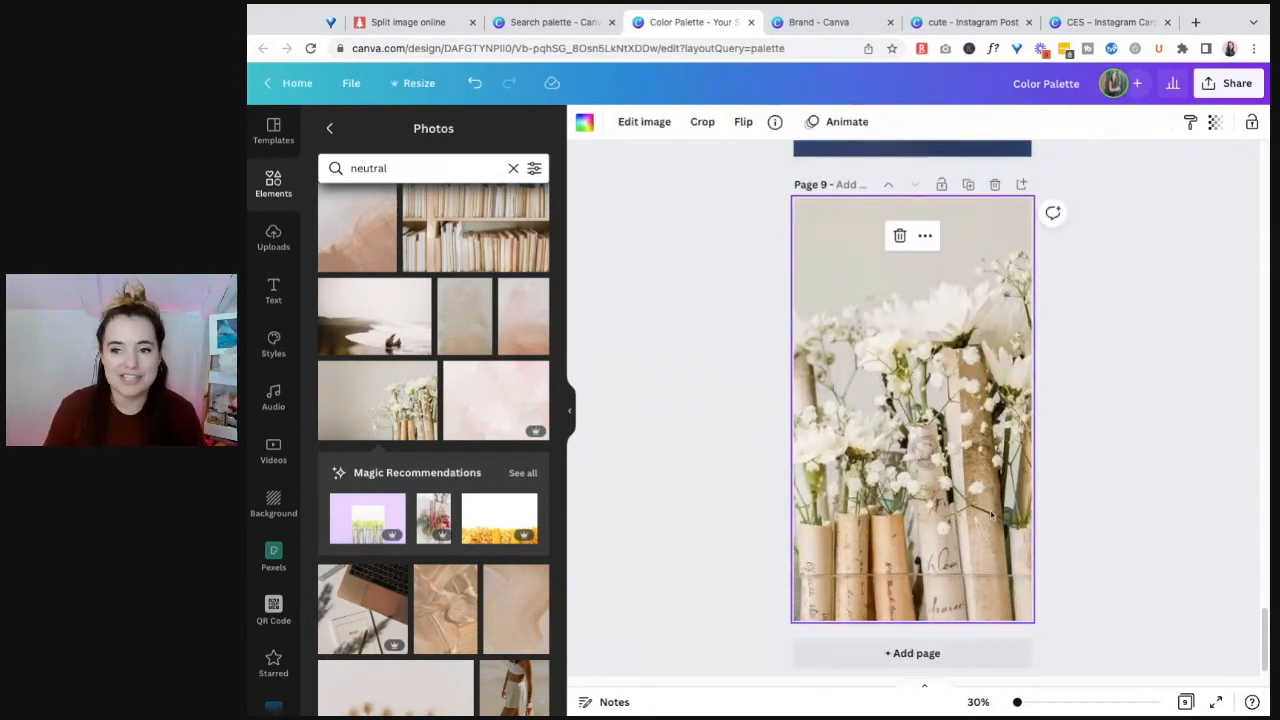
key("ctrl+v")
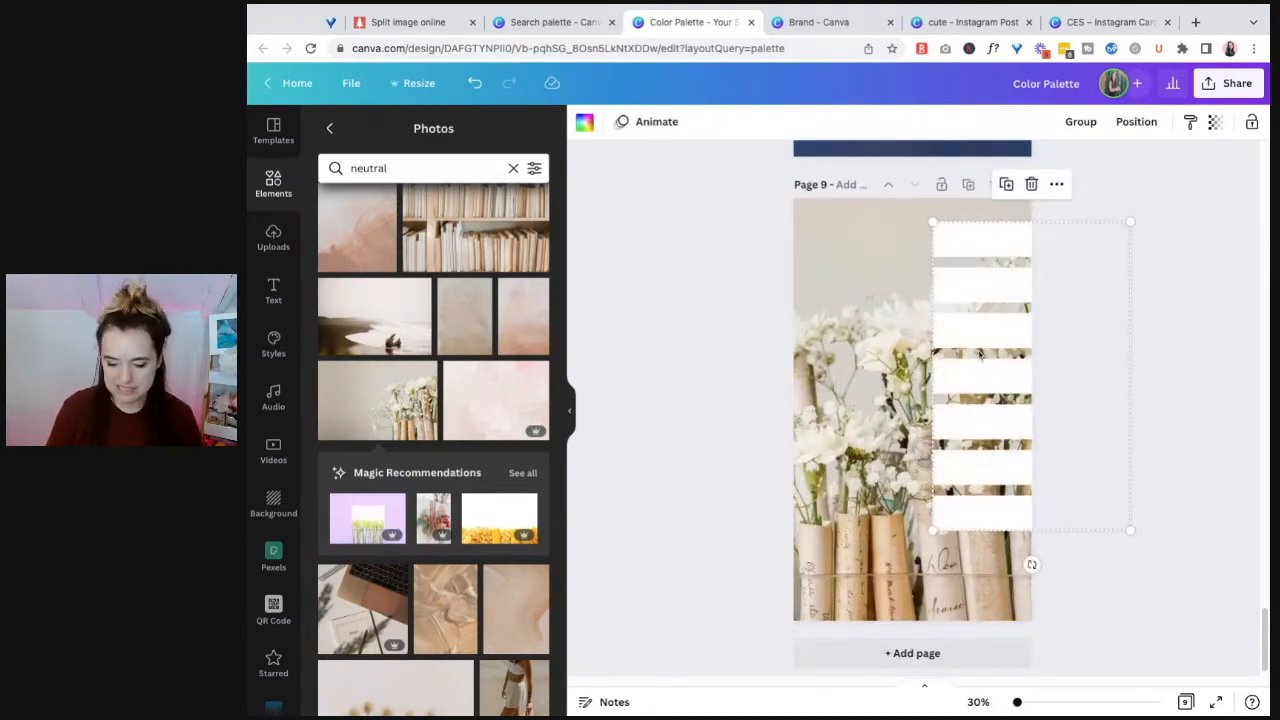
key("Delete")
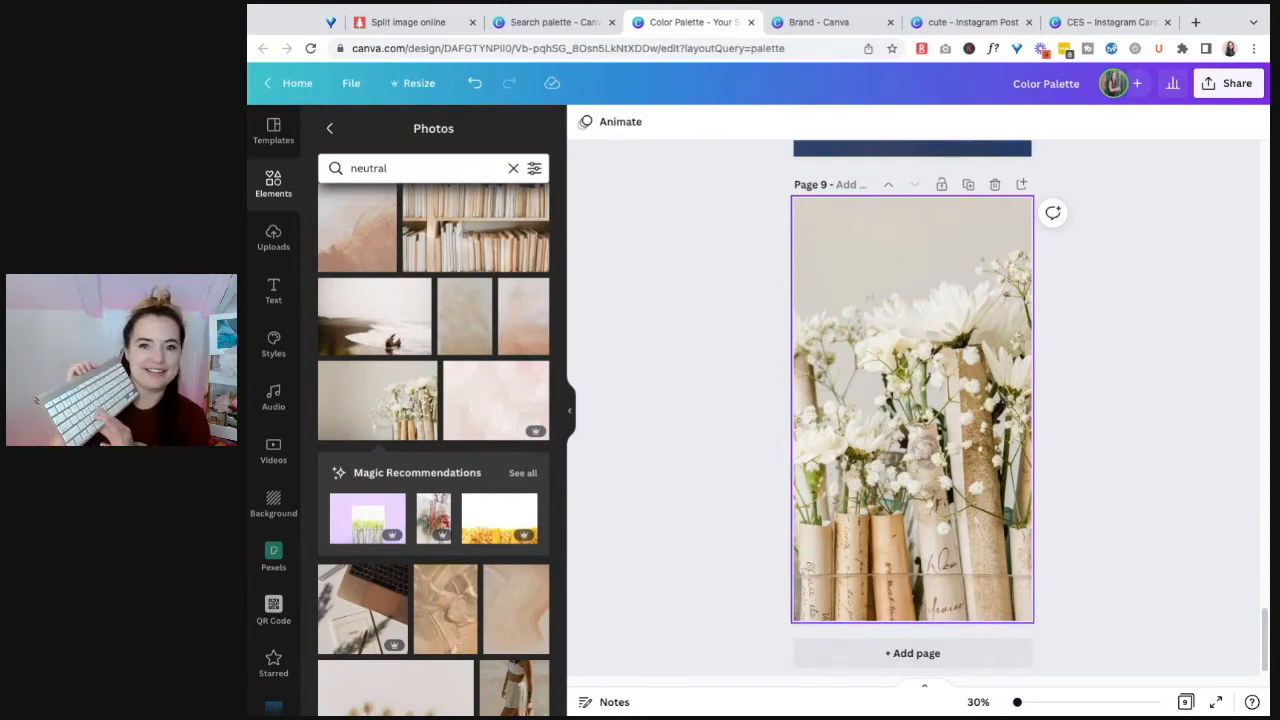
key("ctrl+v")
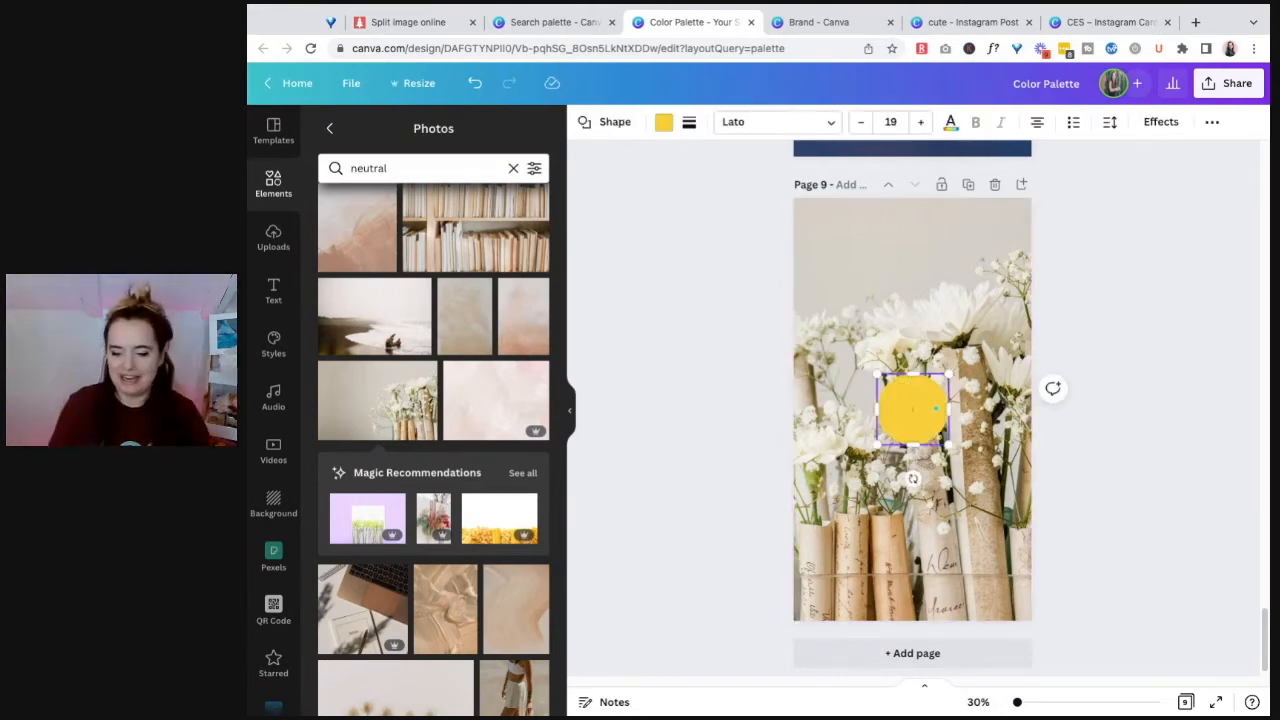
left_click(1129, 483)
left_click(914, 410)
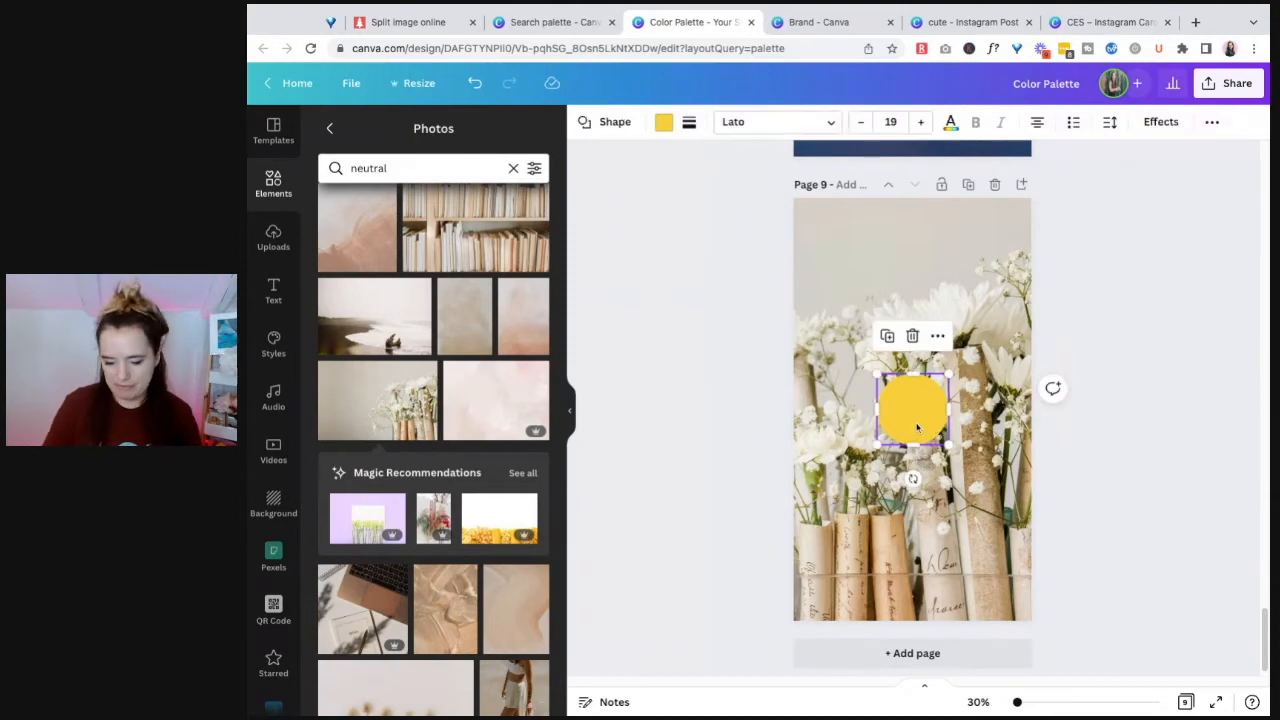
key("Delete")
Step: Paste the seven white bars onto page 9 and shift them so only their ends overlap the photo's right edge
key("ctrl+v")
mouse_move(1003, 250)
left_mouse_down()
mouse_move(1067, 273)
mouse_move(999, 251)
left_mouse_up()
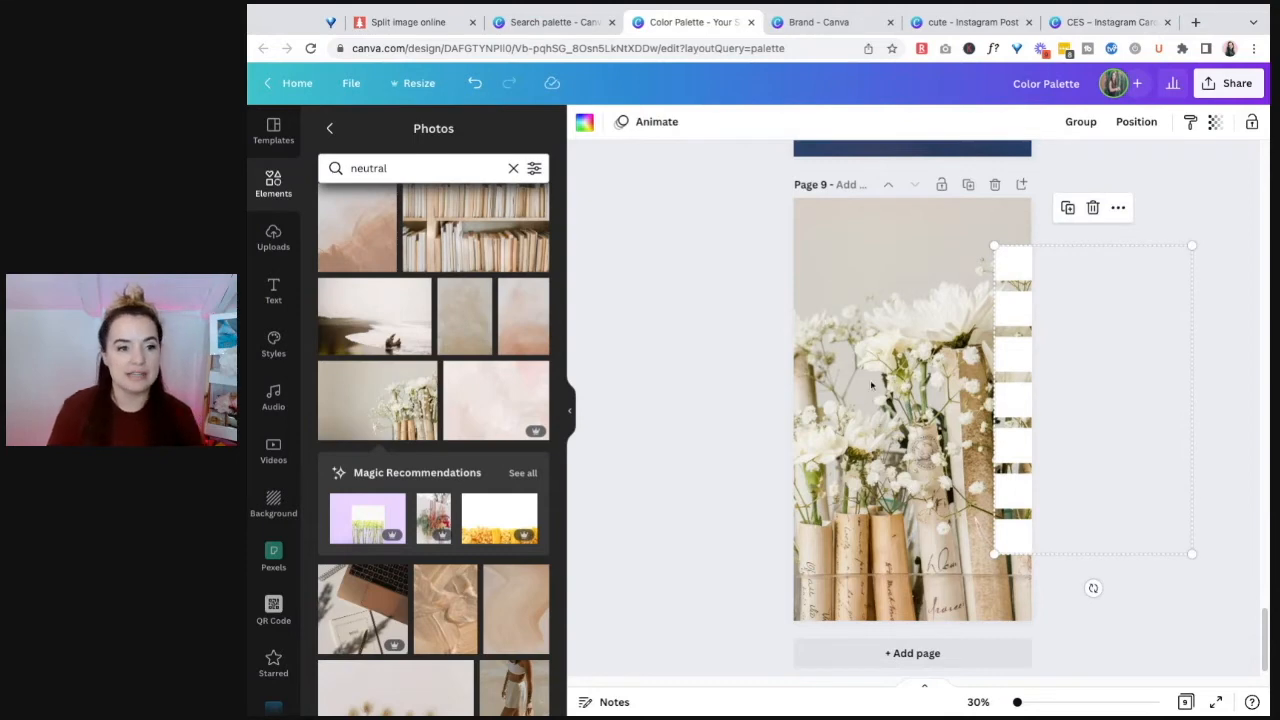
left_click(843, 263)
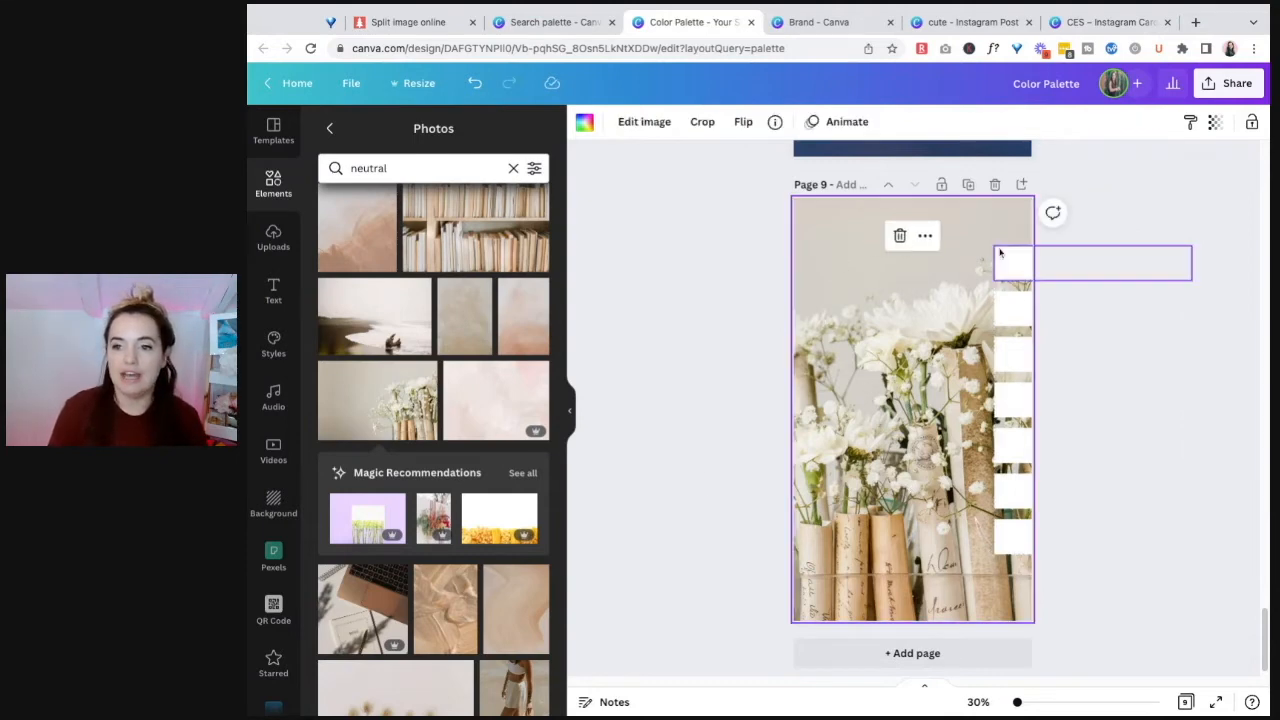
Step: Recolor the topmost bar on page 9 with the tan #E0C4A0 sampled from a paper roll in the photo
left_click(1009, 262)
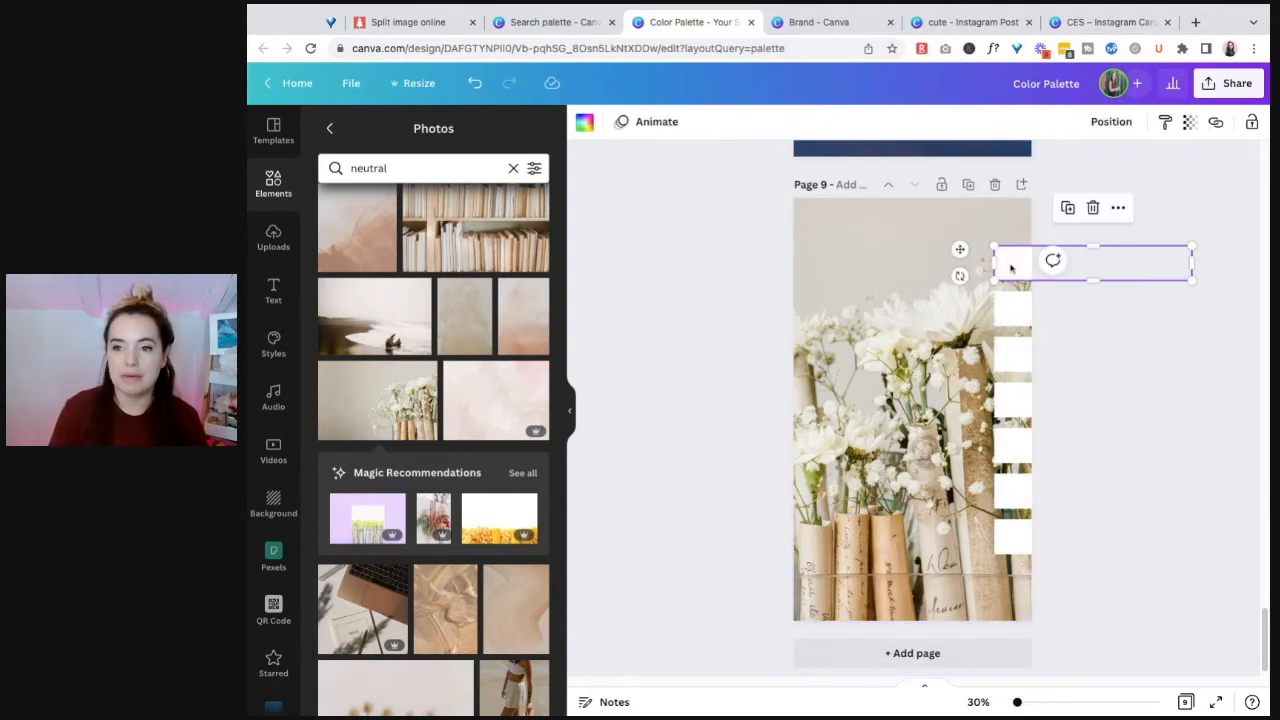
left_click(584, 124)
left_click(333, 199)
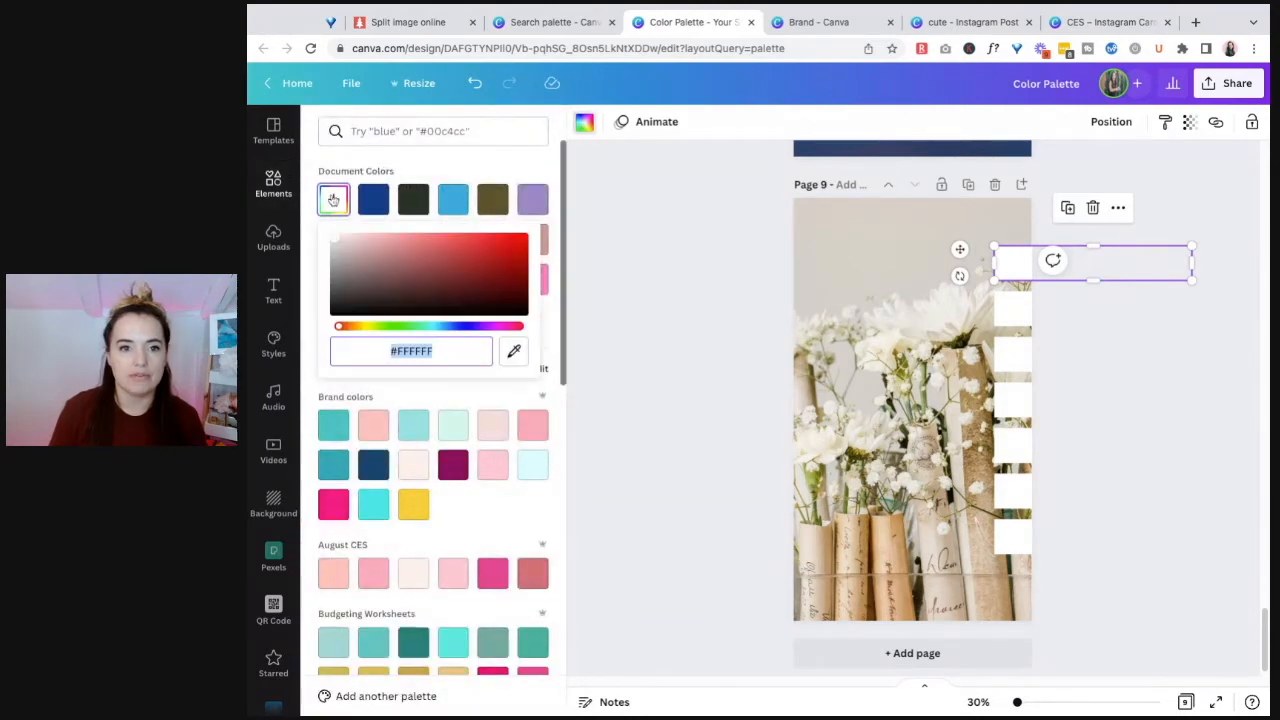
left_click(515, 355)
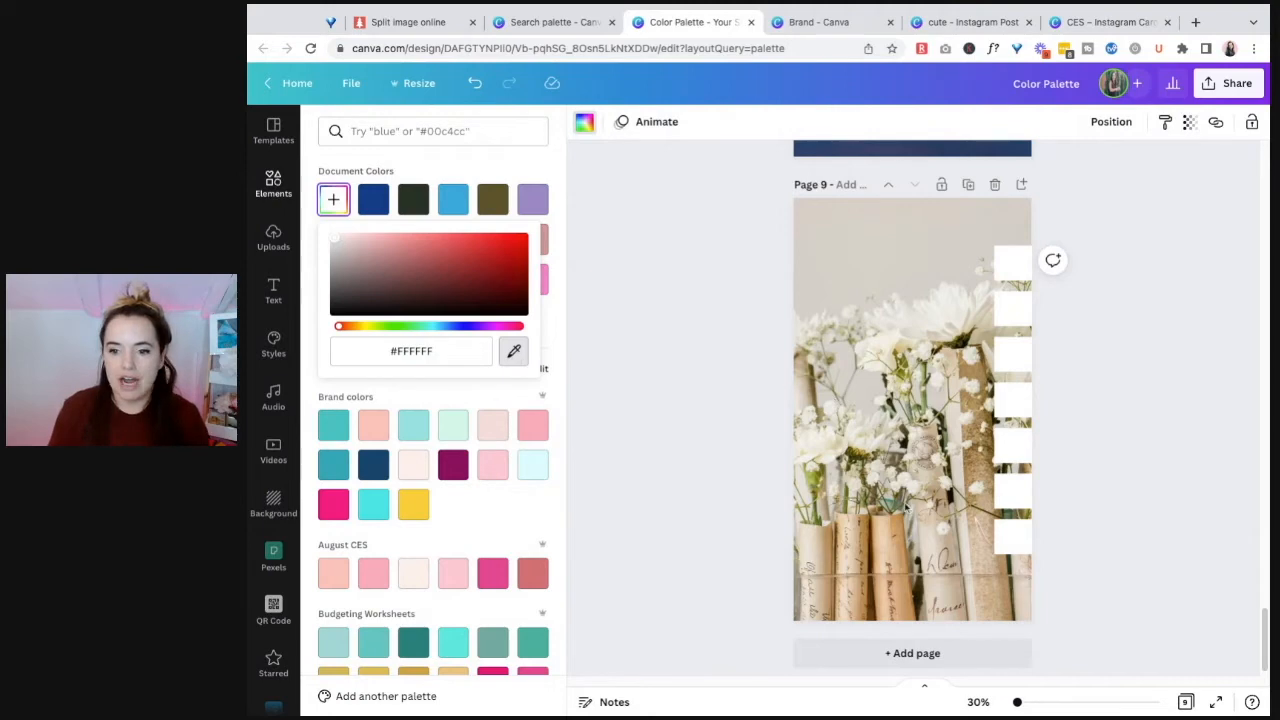
left_click(895, 524)
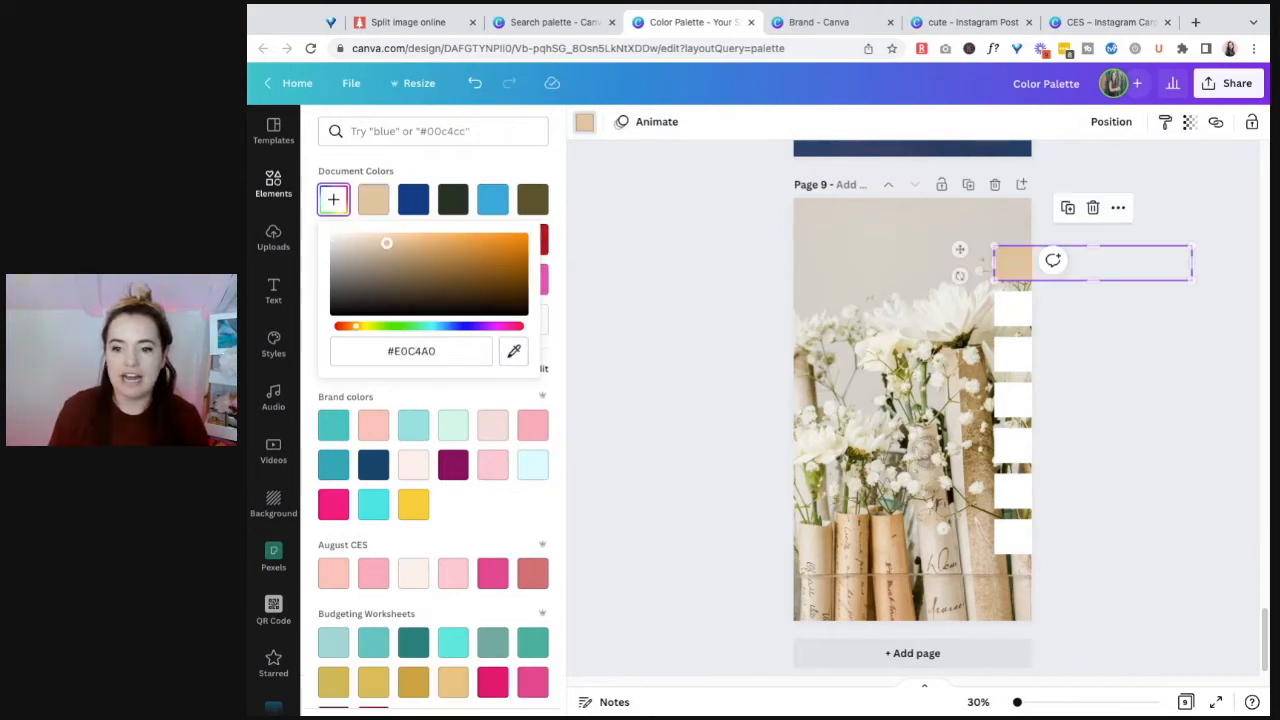
Step: Recolor the second bar from the top on page 9 with a dark brown sampled from the shadows between the photo's flowers and paper rolls
left_click(1015, 316)
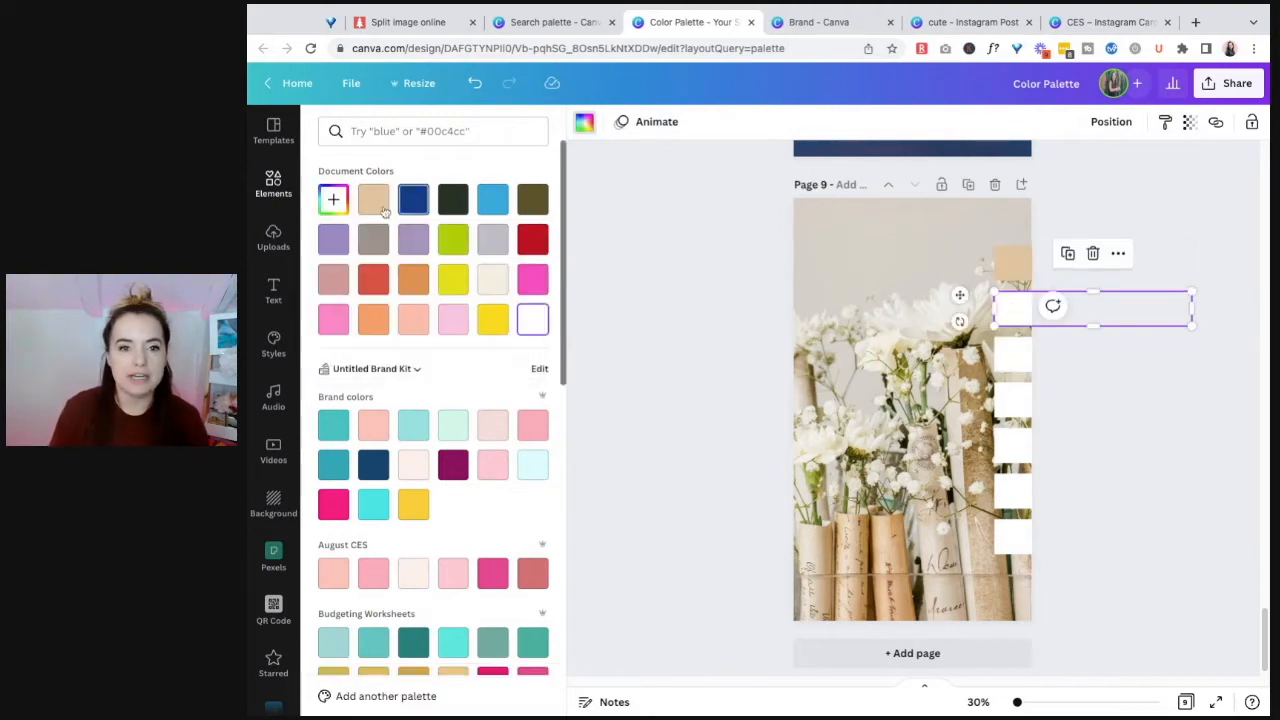
left_click(332, 202)
left_click(515, 352)
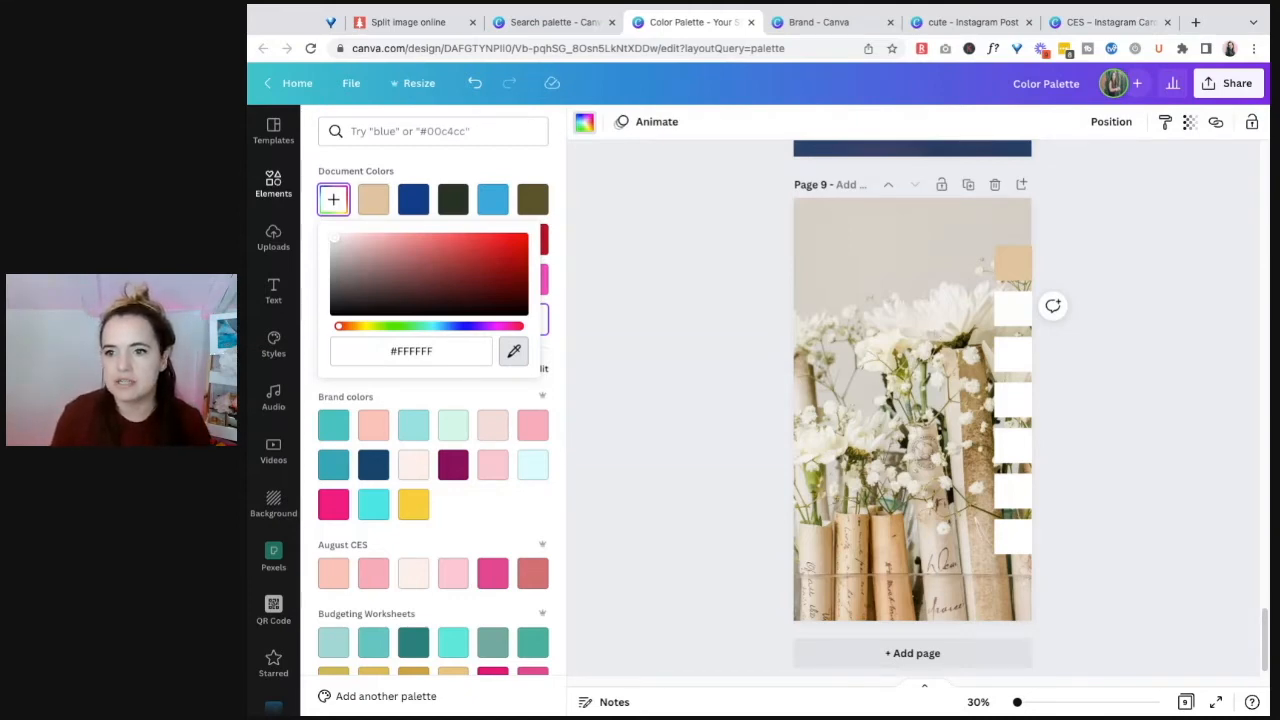
left_click(983, 358)
Step: Recolor the third bar on page 9 with an olive green sampled from the foliage at the photo's left edge
left_click(1008, 370)
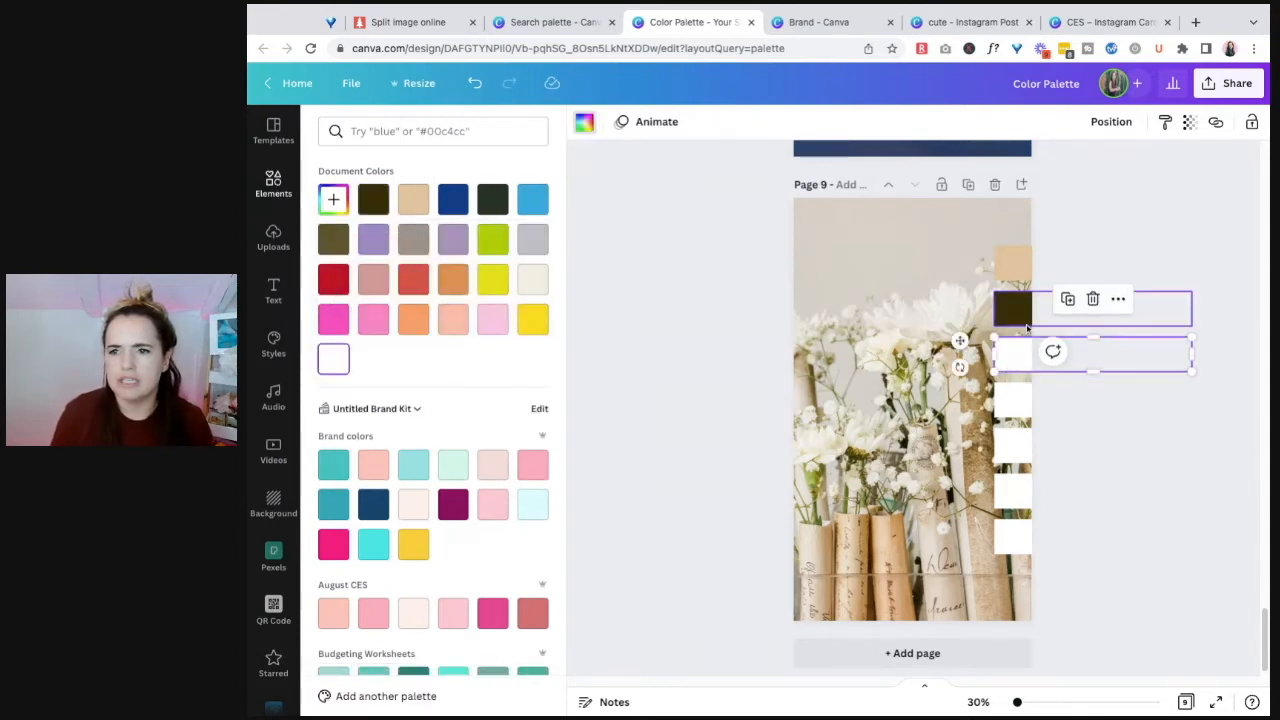
left_click(333, 199)
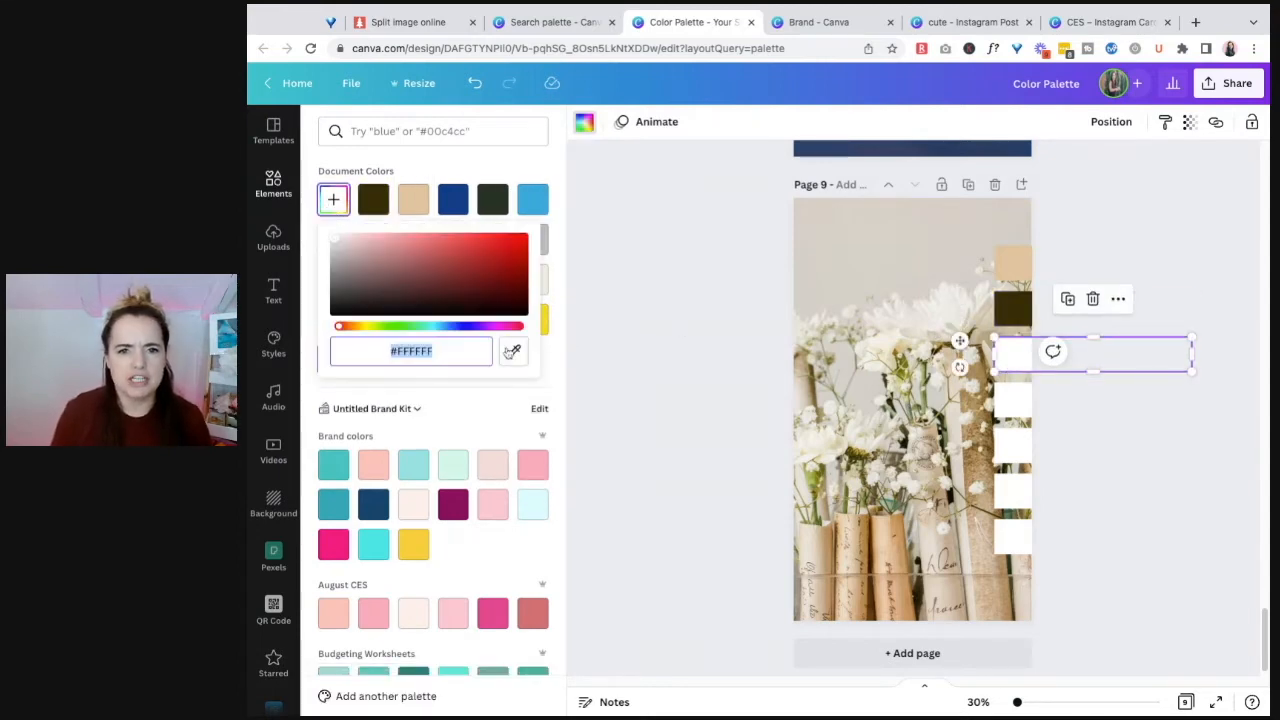
left_click(513, 351)
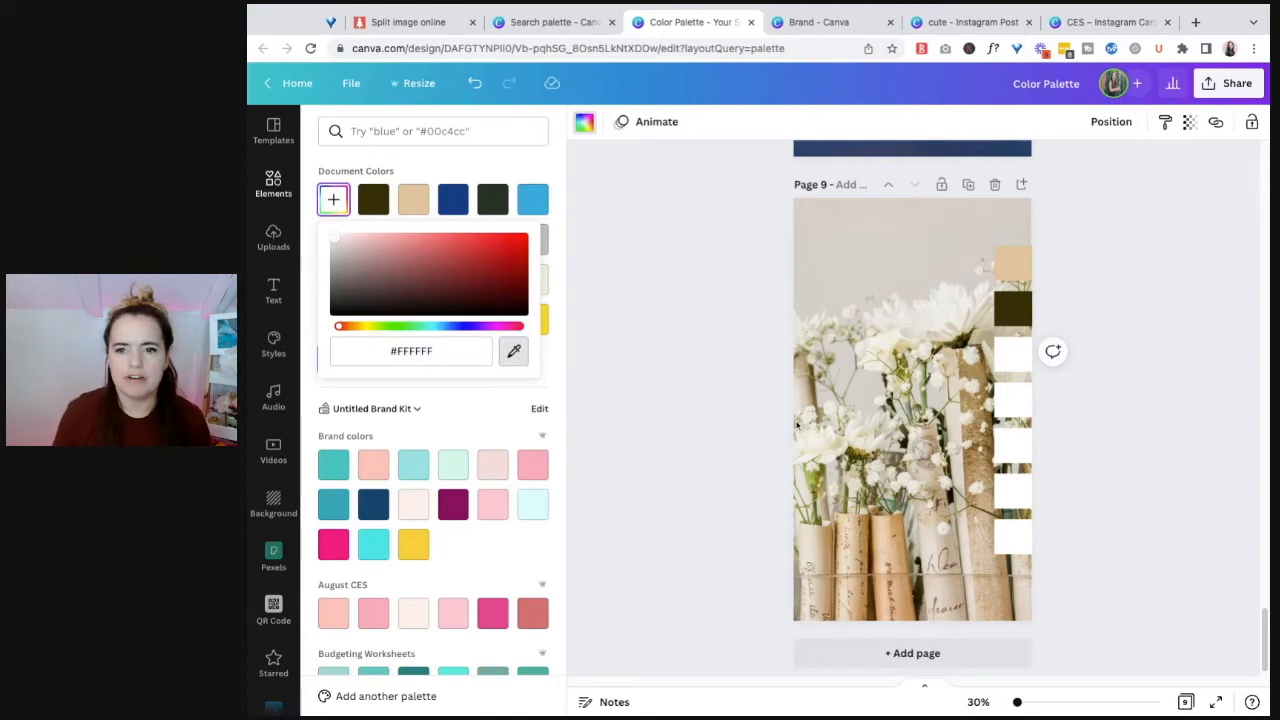
left_click(797, 425)
Step: Recolor the fourth bar on page 9 with a golden tan sampled from among the photo's white flowers
left_click(1002, 405)
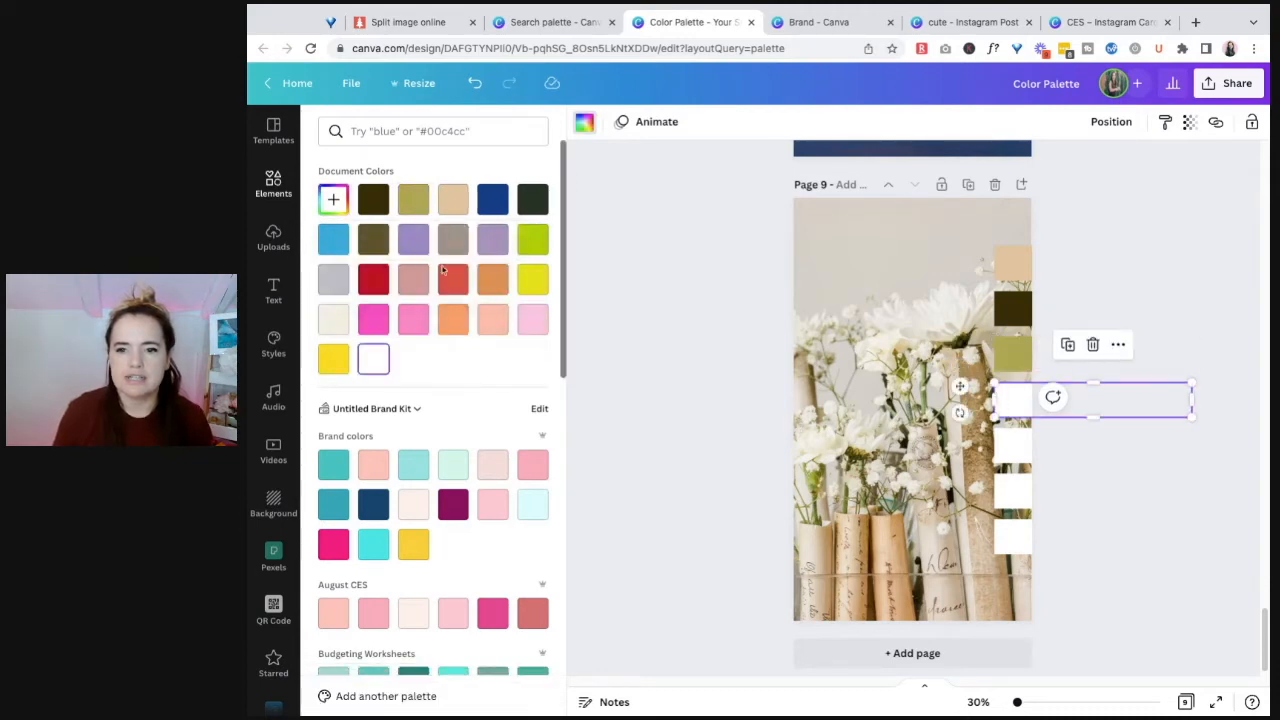
left_click(333, 199)
left_click(516, 352)
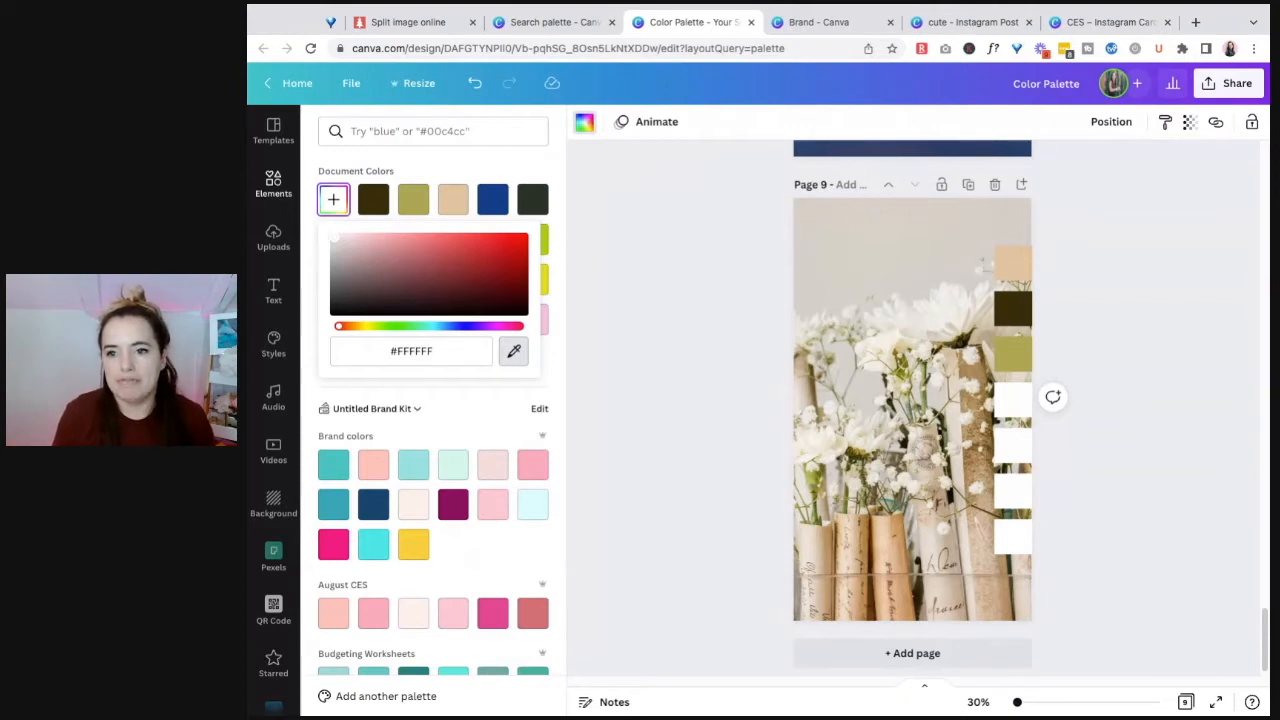
left_click(910, 350)
Step: Recolor the fifth bar on page 9 with an off-white sampled from the photo
left_click(1014, 450)
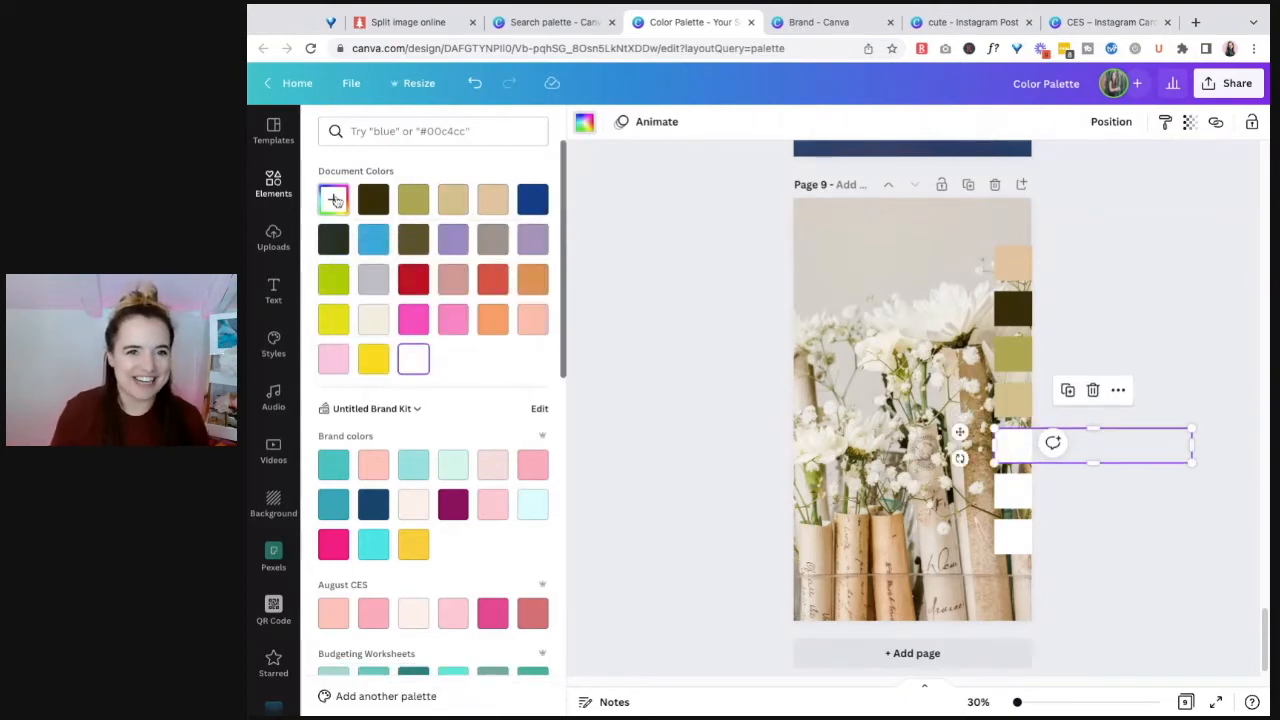
left_click(335, 201)
left_click(513, 351)
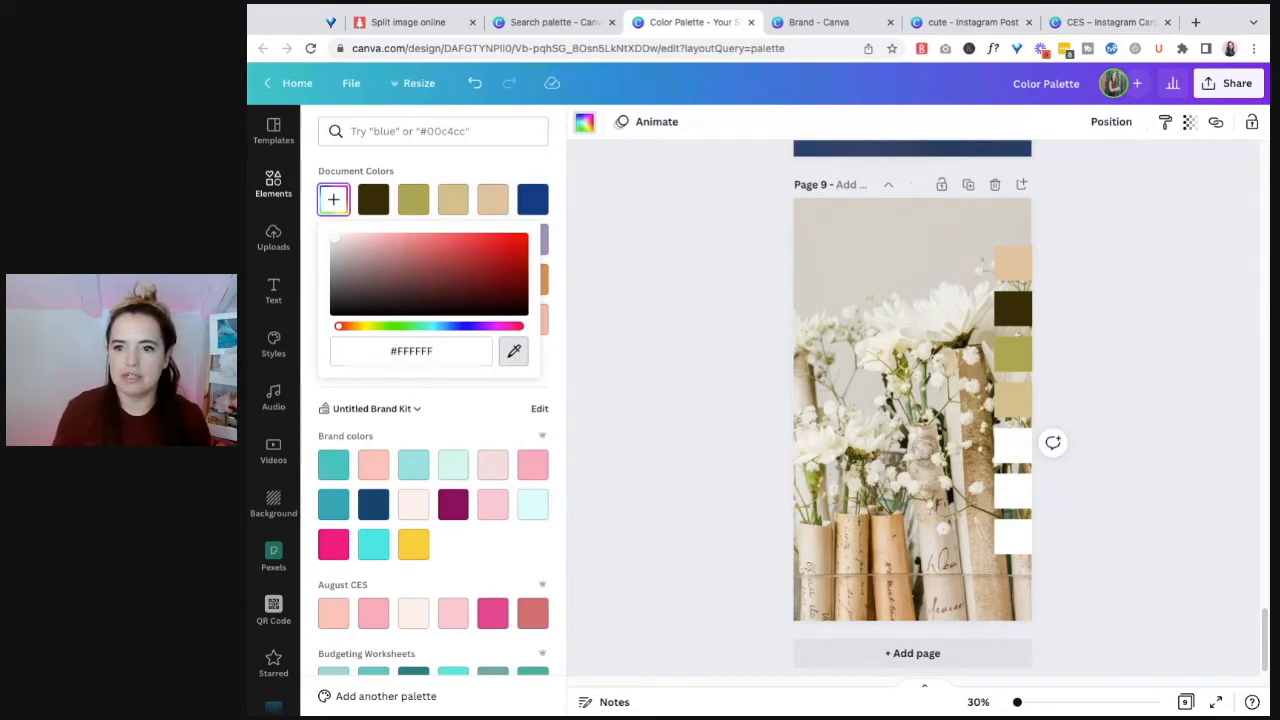
left_click(1010, 452)
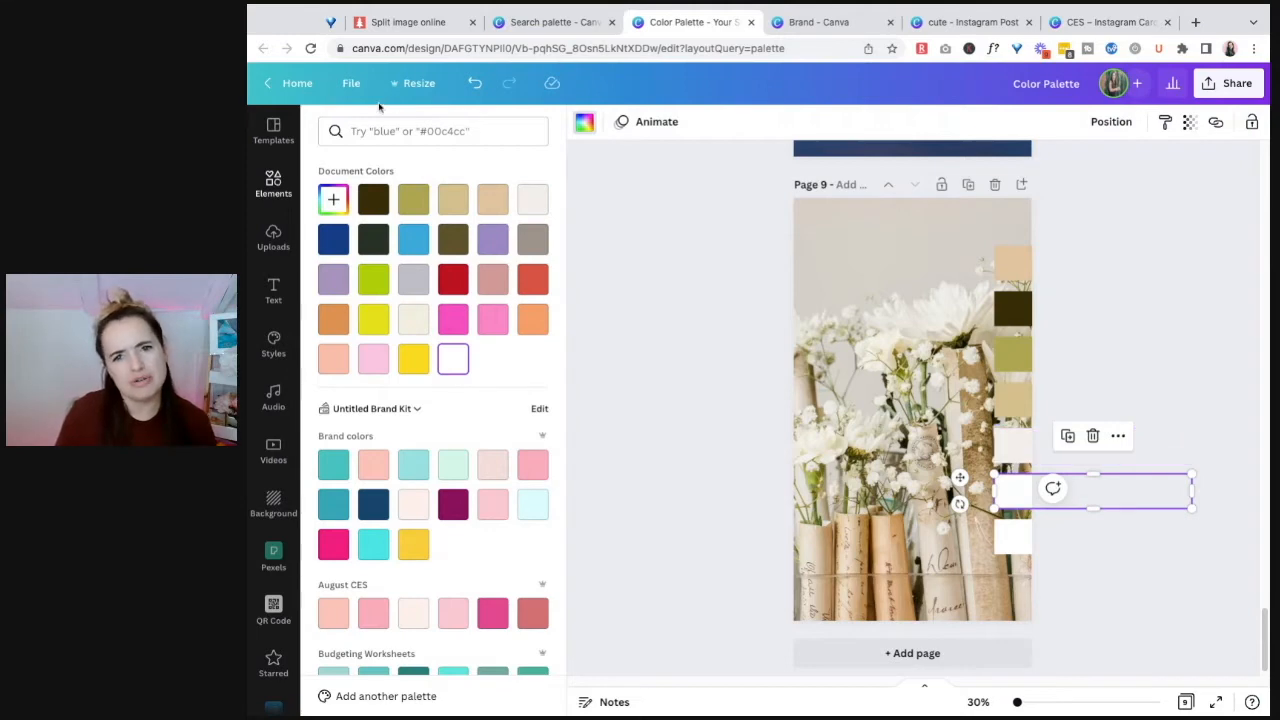
Step: Recolor the sixth bar on page 9 with a pale beige sampled from the area of the paper rolls in the photo
left_click(333, 199)
left_click(514, 351)
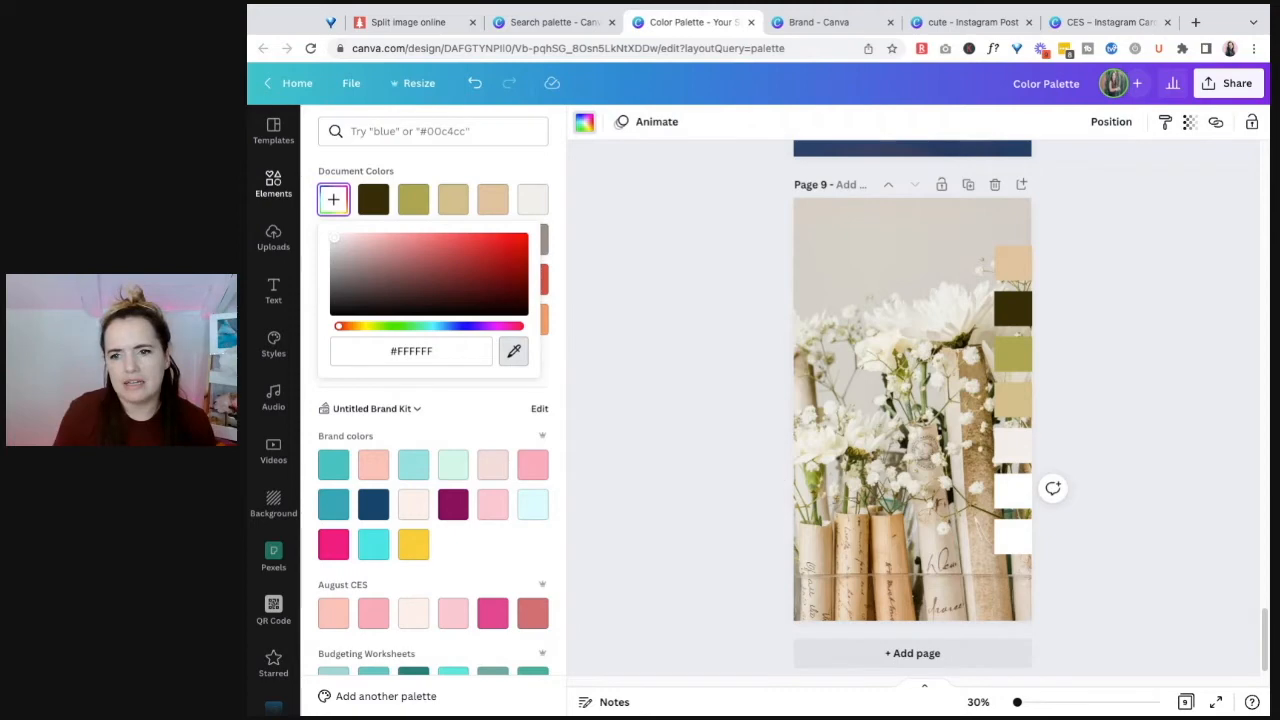
left_click(959, 478)
Step: Recolor the lowest bar on page 9 with a pale pinkish beige sampled from the photo
left_click(1050, 540)
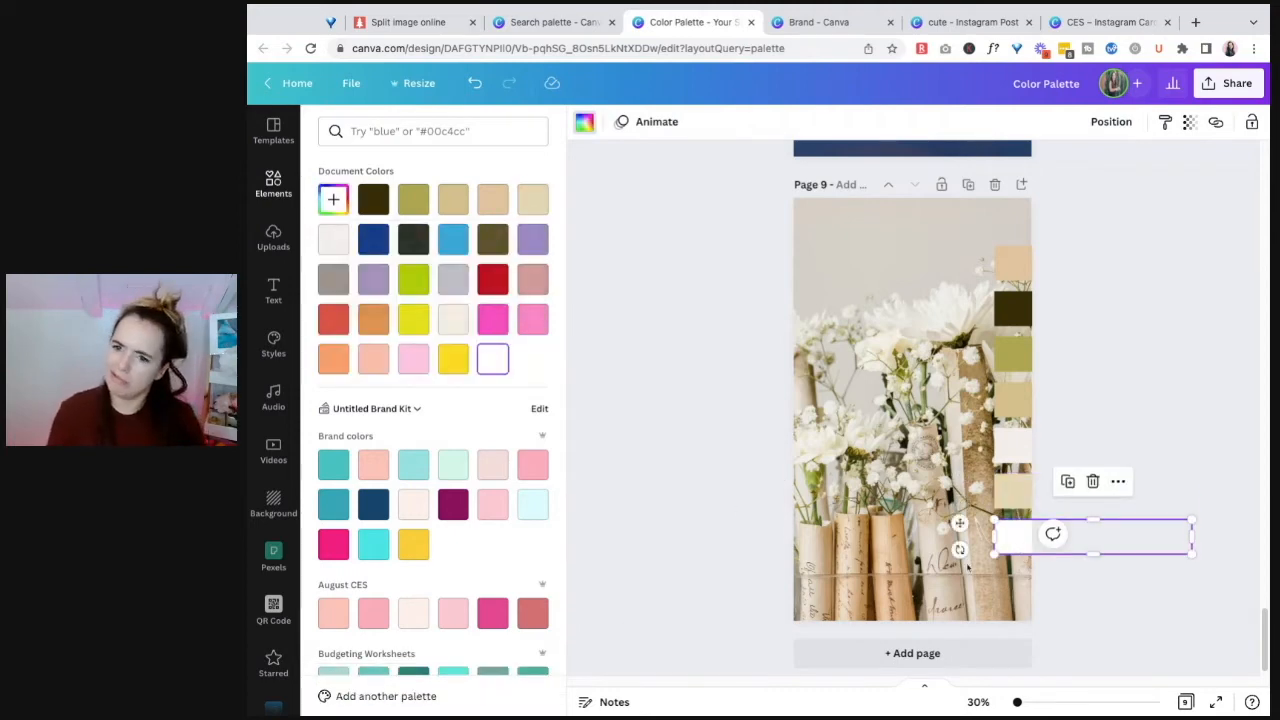
left_click(585, 124)
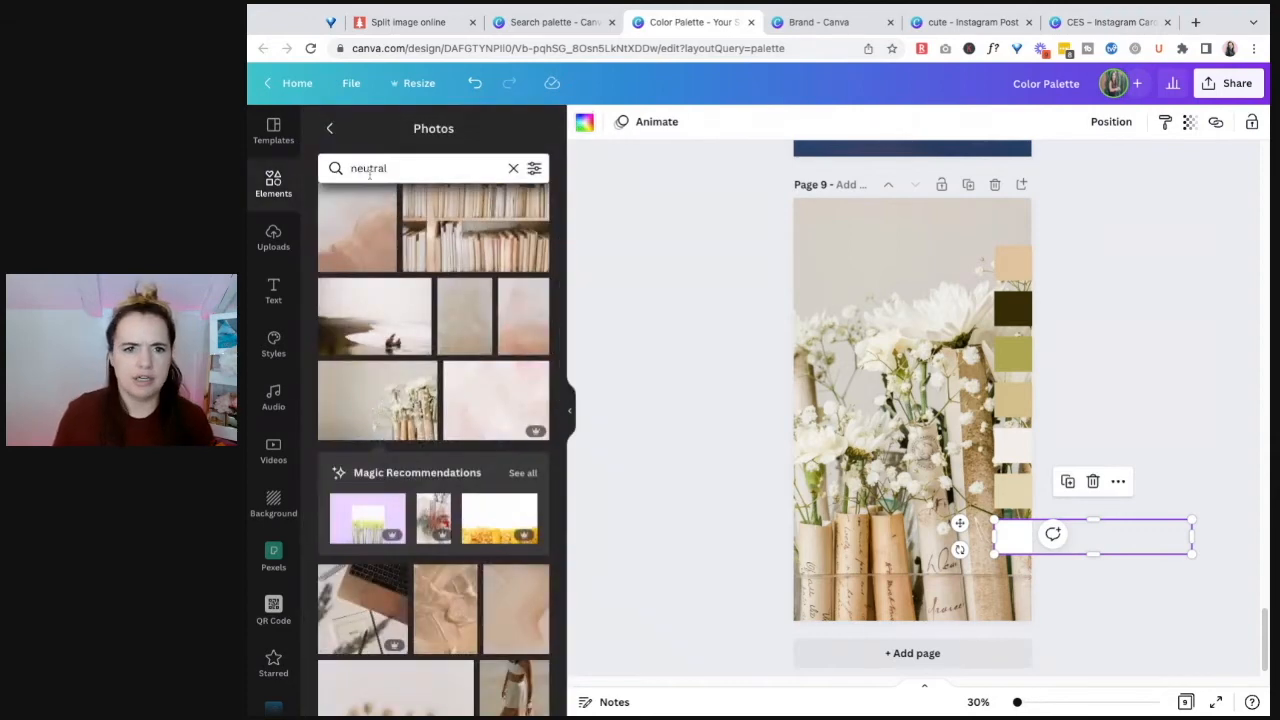
left_click(589, 131)
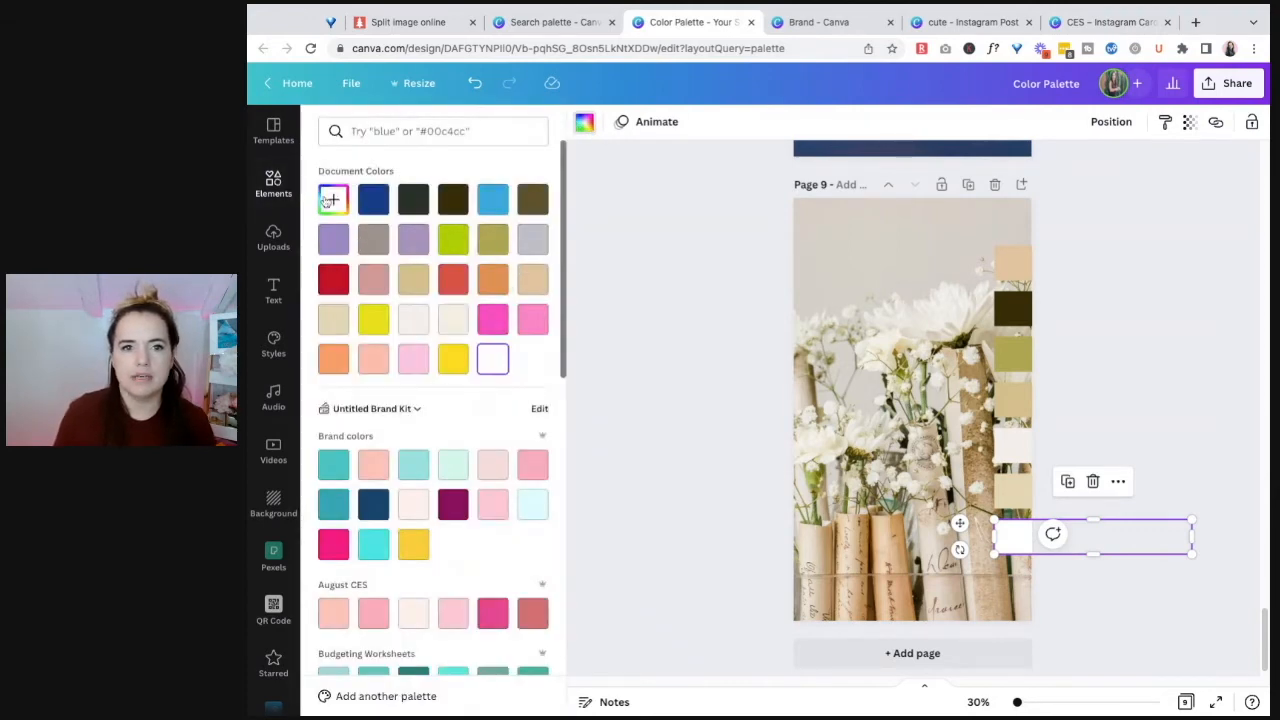
left_click(333, 199)
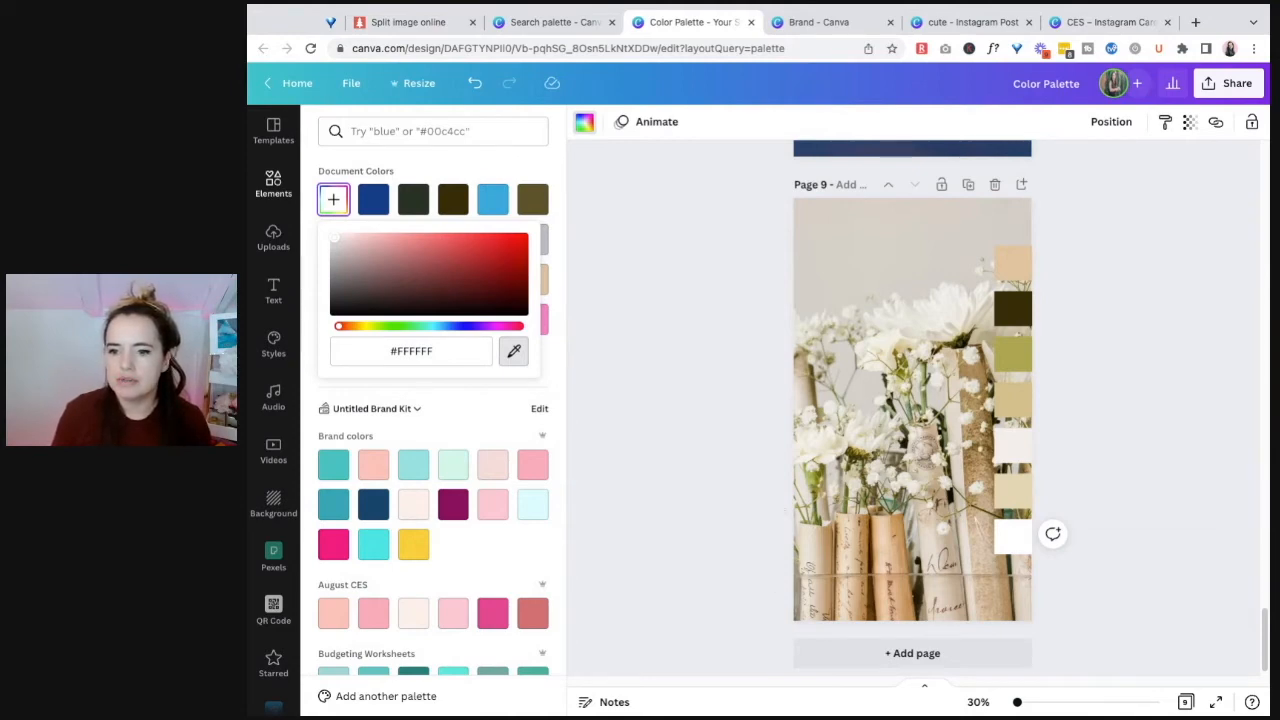
left_click(1013, 537)
left_click(1119, 386)
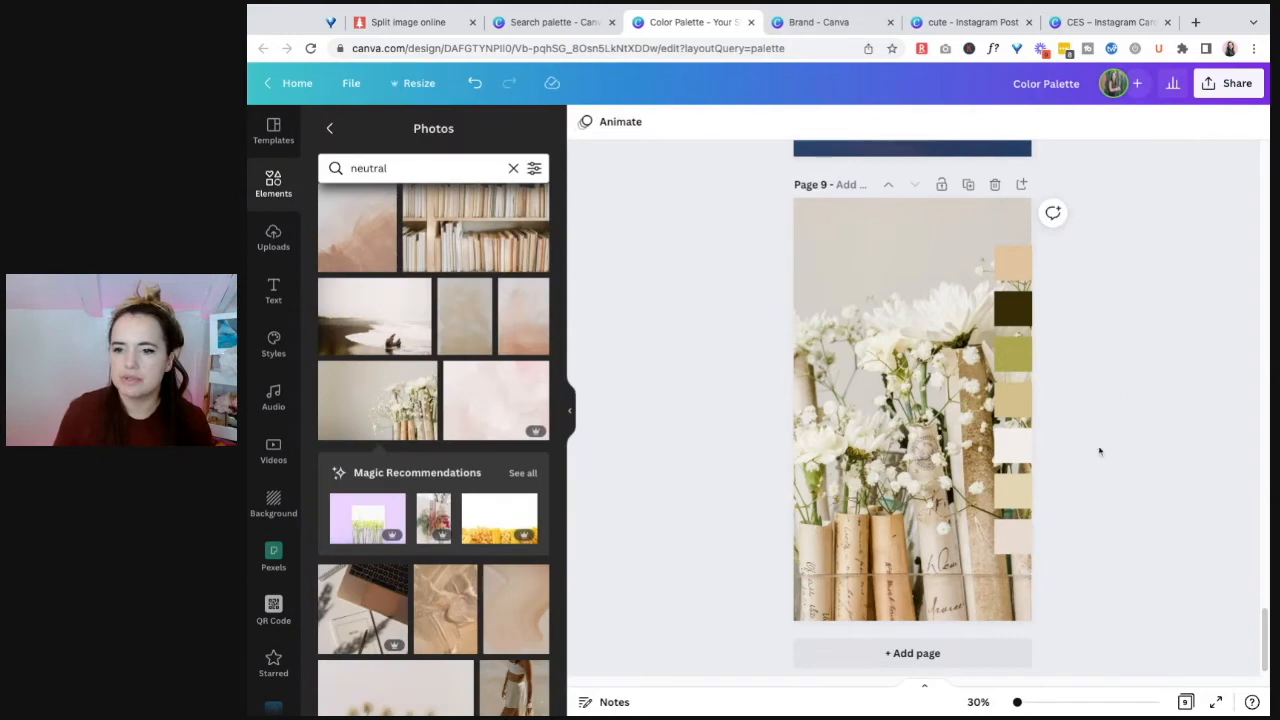
Step: Move all seven colored bars together onto page 9 so their full width lies centered over the flower photo
left_click_drag(951, 234, 1006, 562)
left_click_drag(1021, 438, 848, 450)
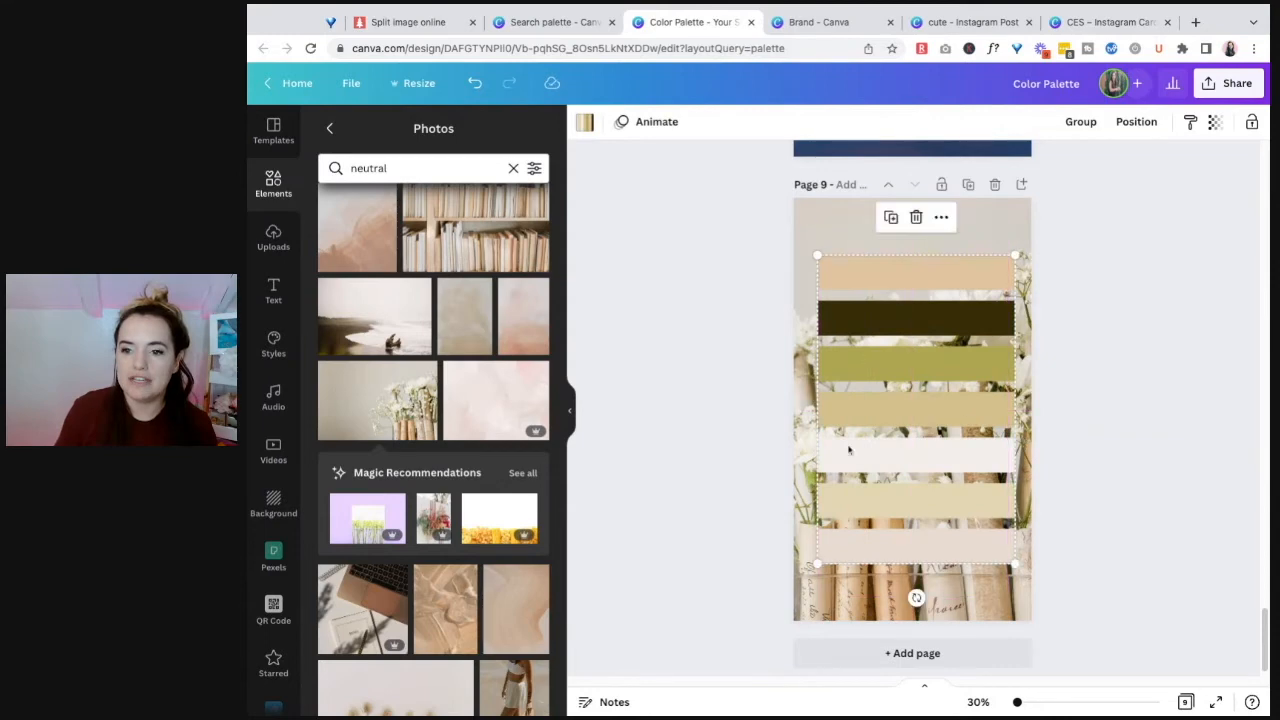
left_click(1092, 394)
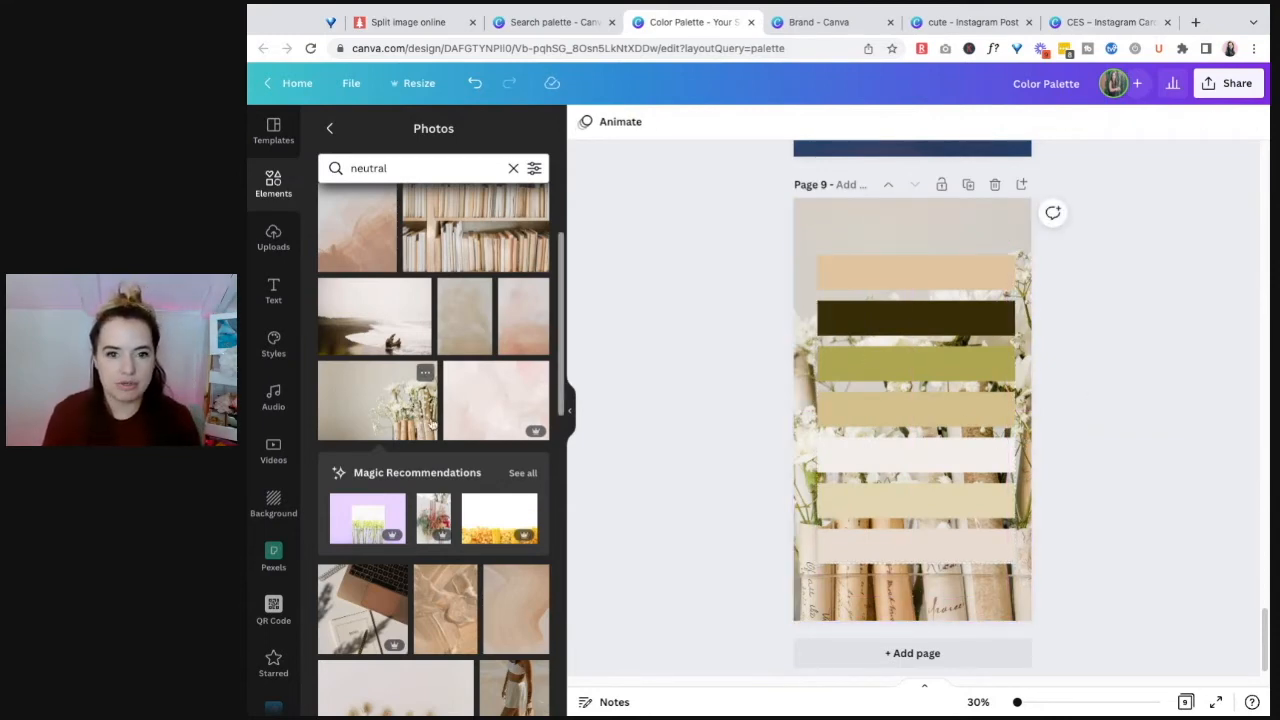
left_click_drag(1068, 606, 816, 254)
left_click(1094, 371)
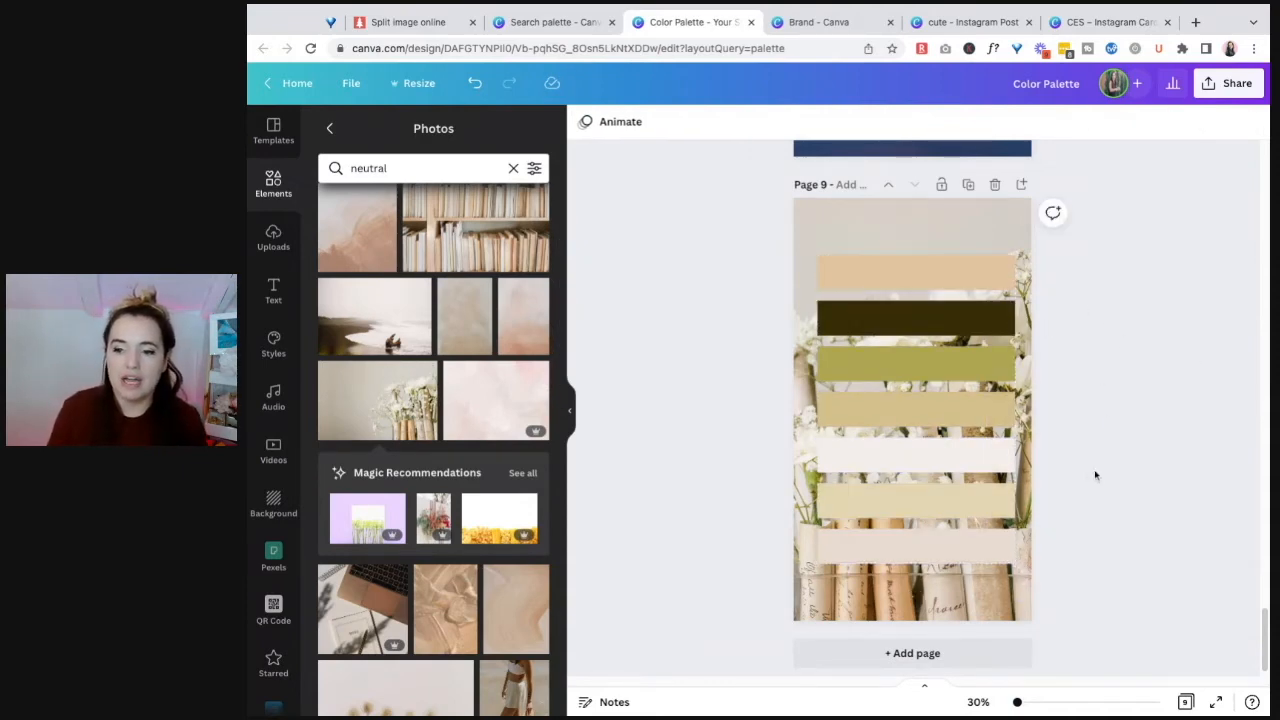
Step: Search the stock photos for "feminine" and browse the results for a palette image
scroll(1095, 478, "up", 10)
scroll(1110, 522, "up", 6)
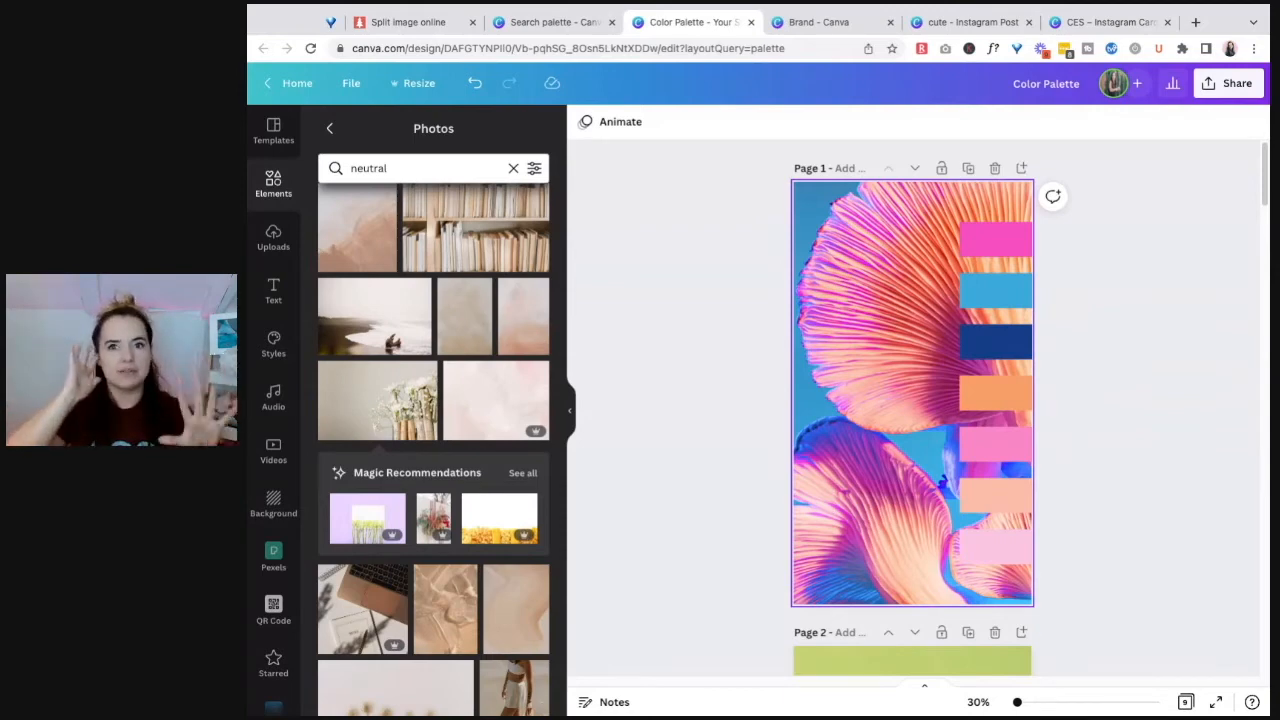
left_click(428, 168)
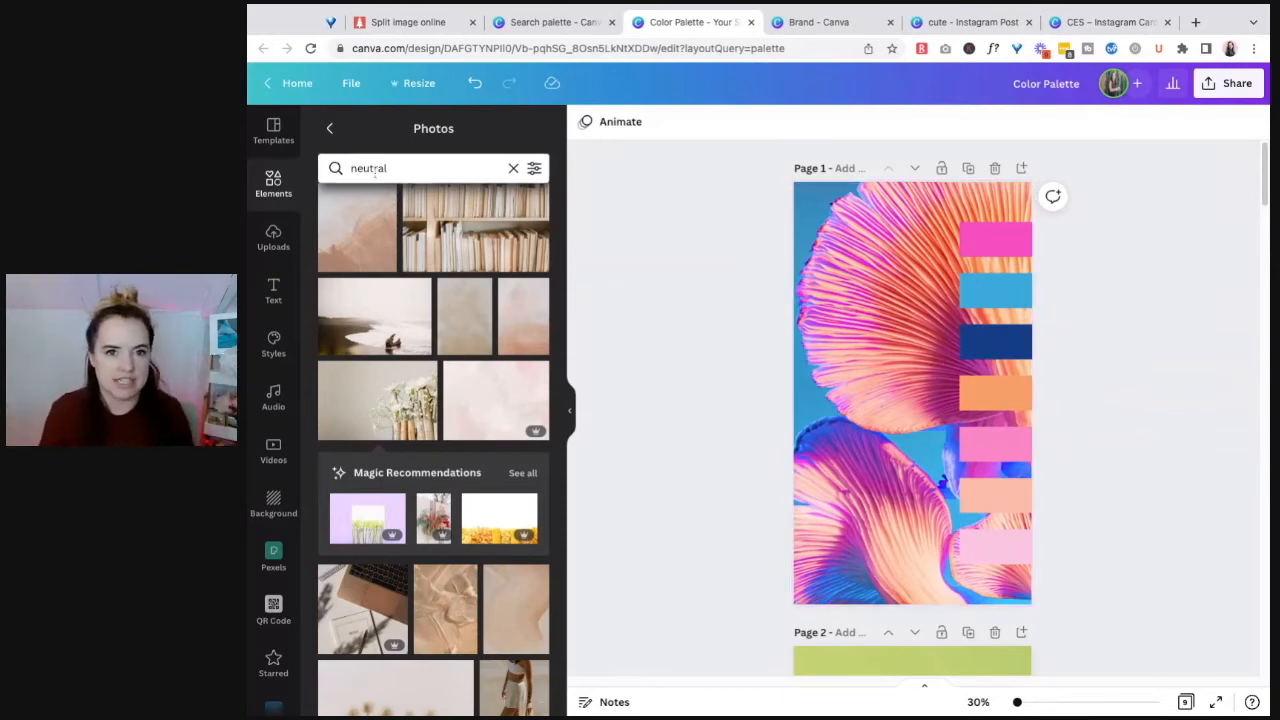
double_click(428, 168)
type("feminine")
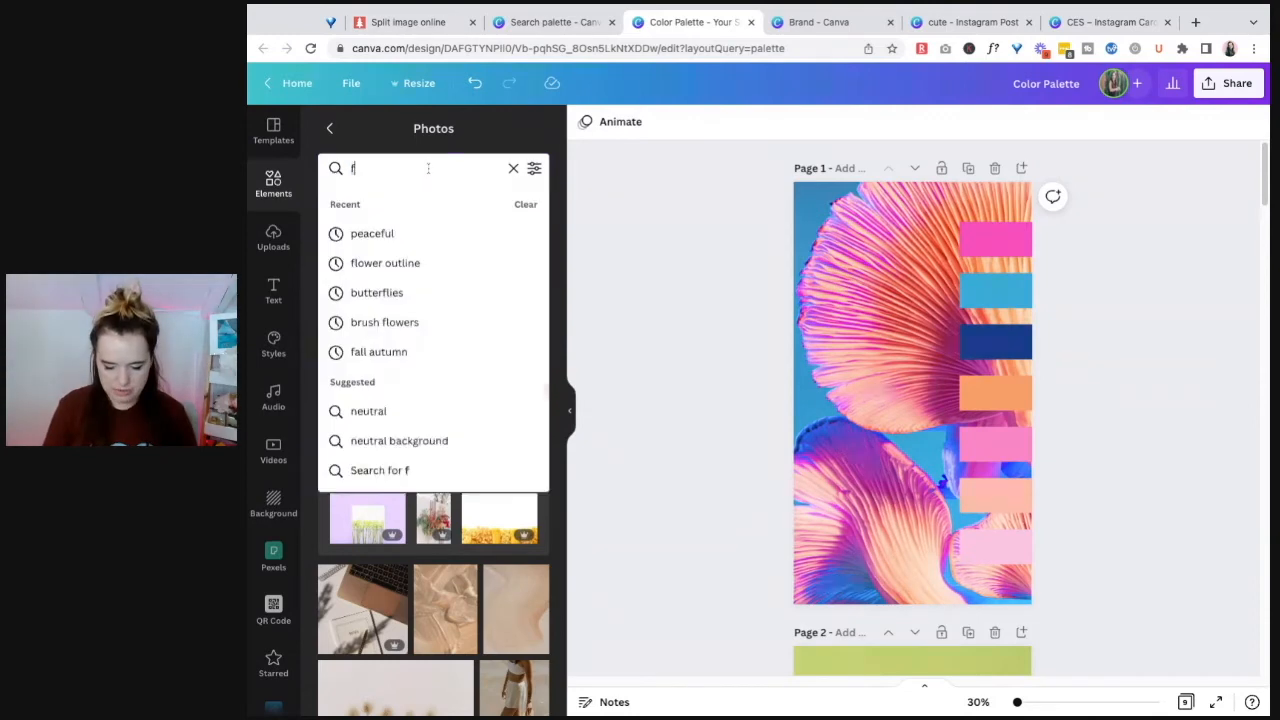
key("Return")
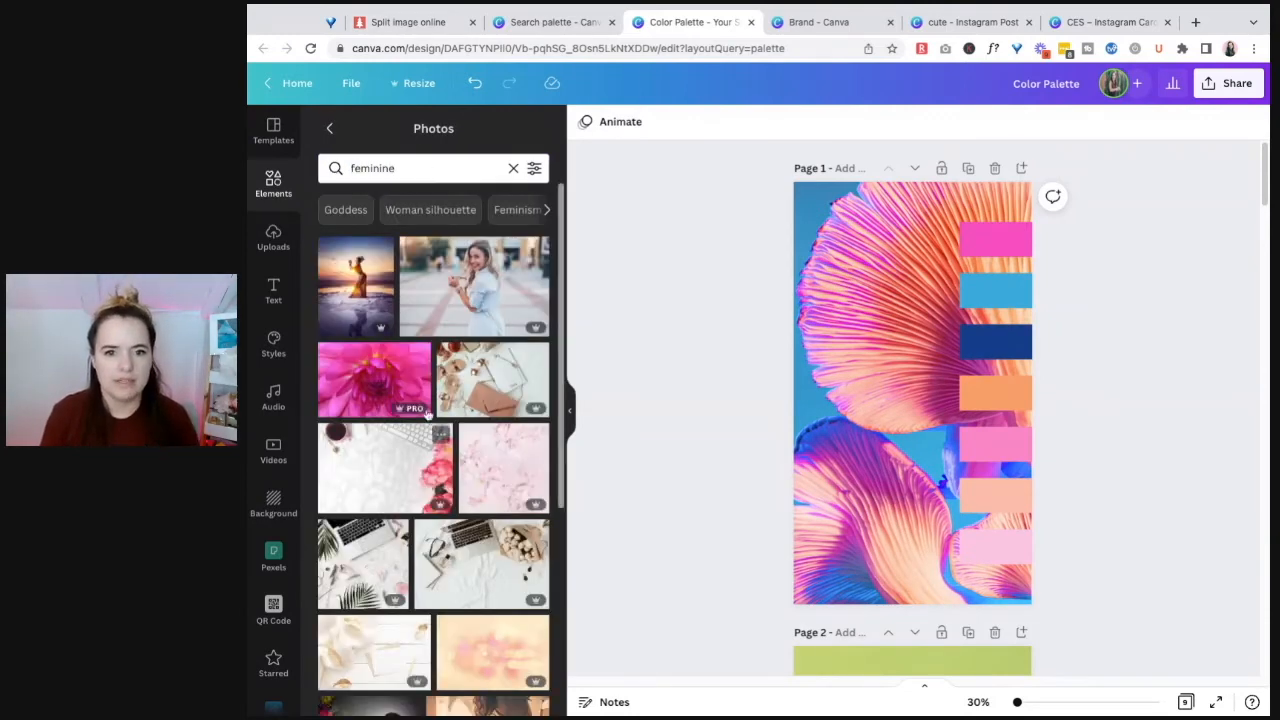
scroll(416, 440, "down", 2)
scroll(416, 440, "down", 4)
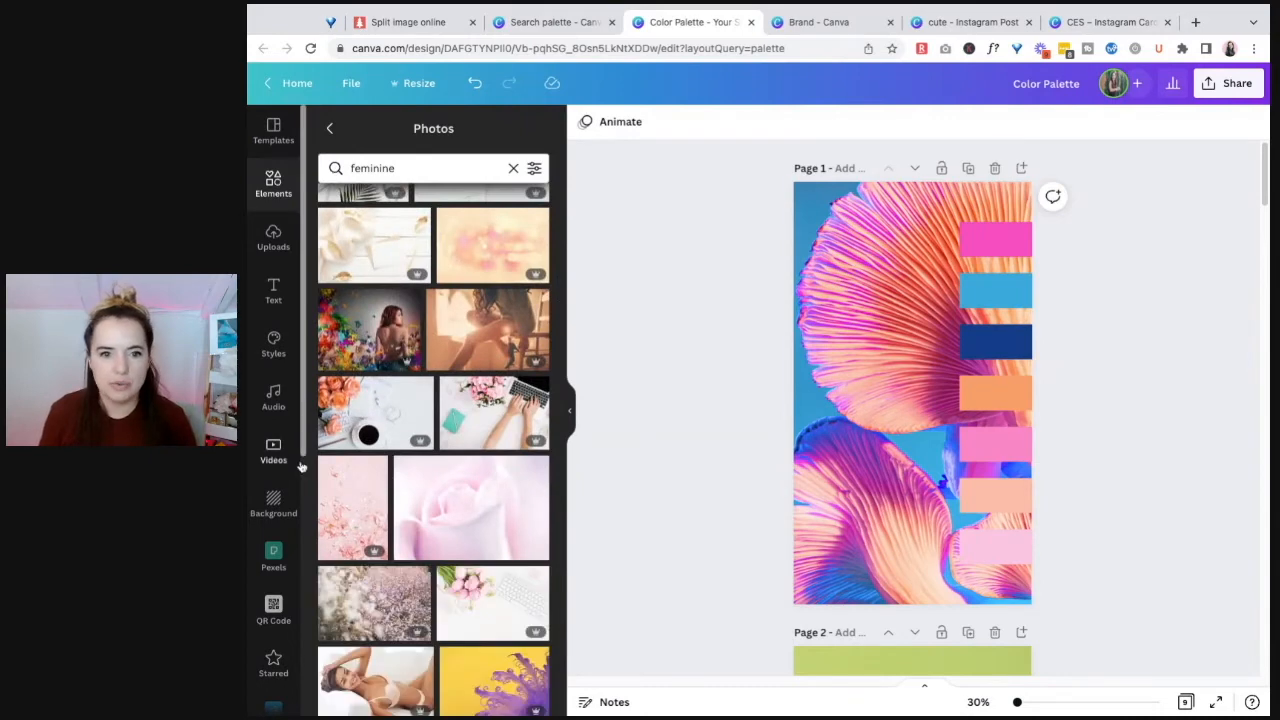
scroll(420, 435, "down", 3)
scroll(422, 435, "down", 5)
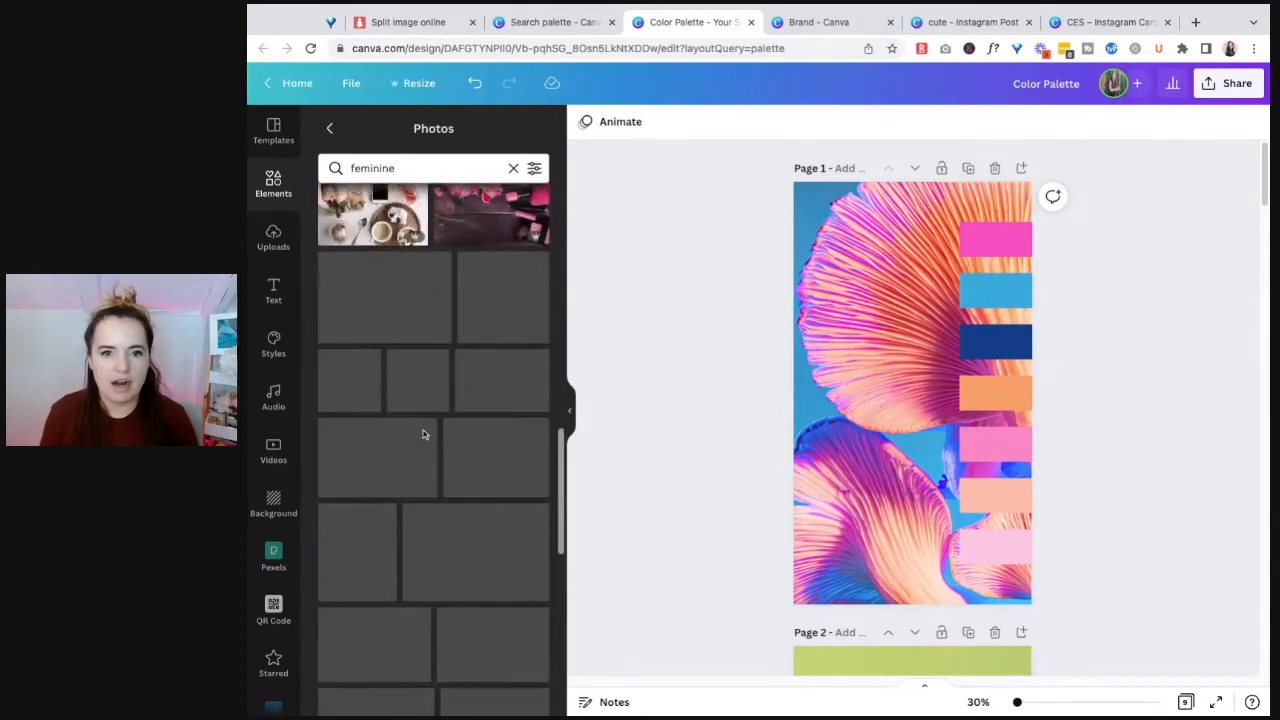
scroll(492, 390, "down", 4)
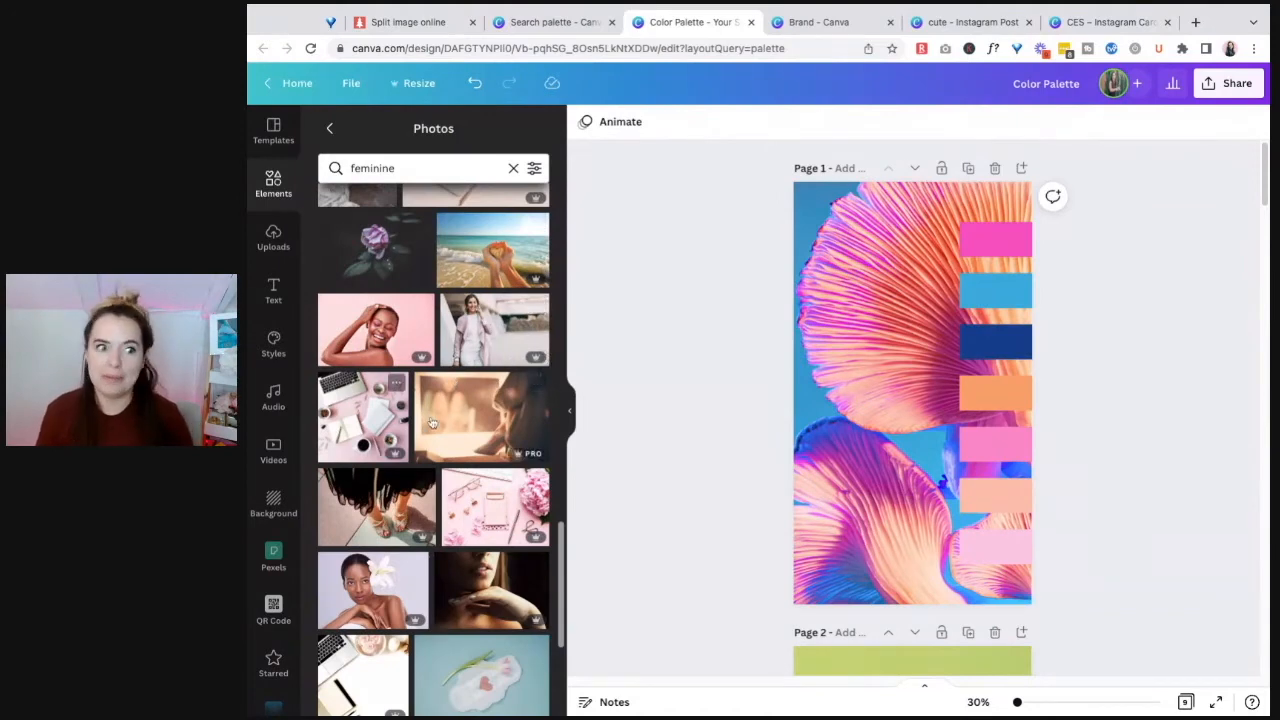
Step: Search the stock photos for "girly desk" and look through the results for a suitable palette image
left_click(401, 166)
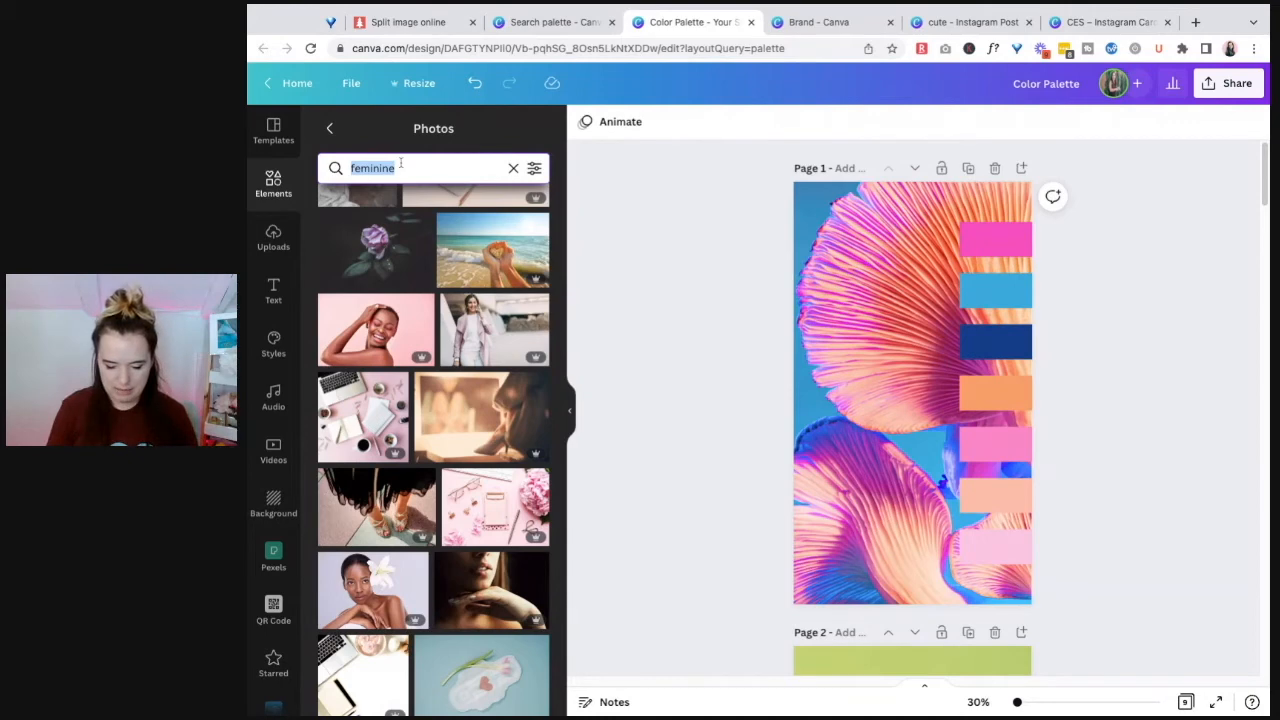
type("girly desk")
key("Return")
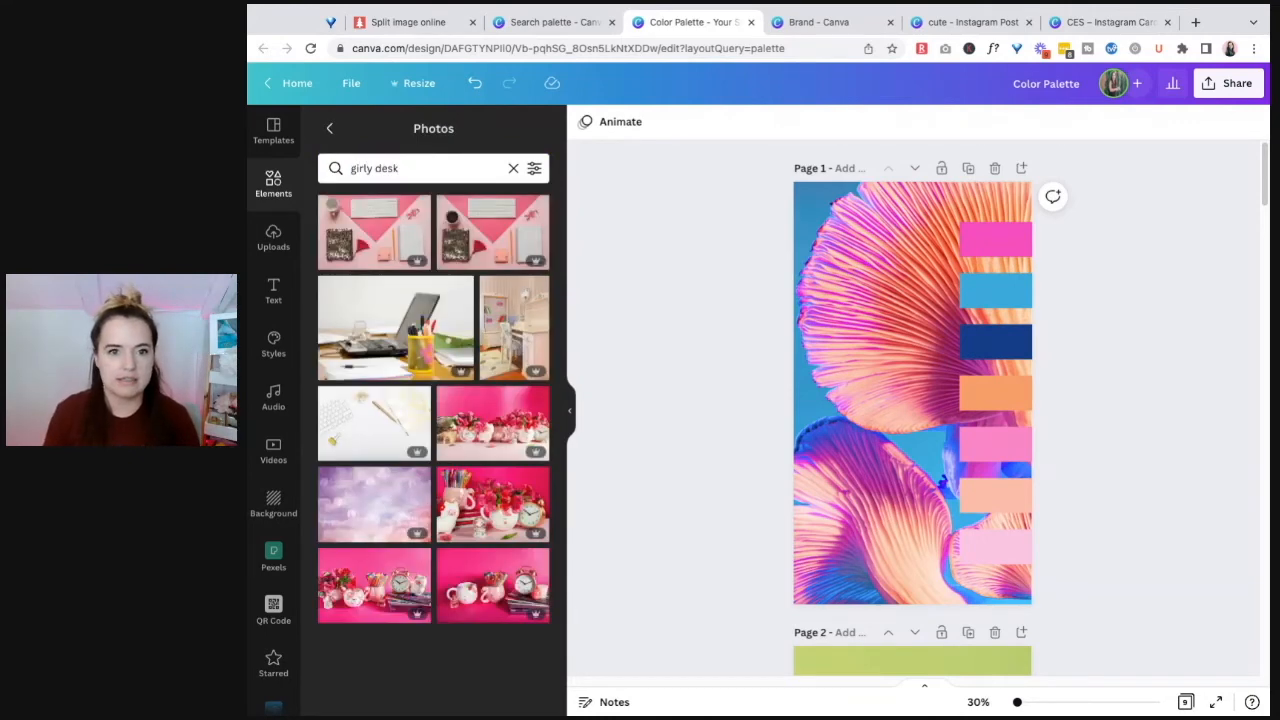
scroll(463, 478, "down", 2)
scroll(463, 478, "down", 3)
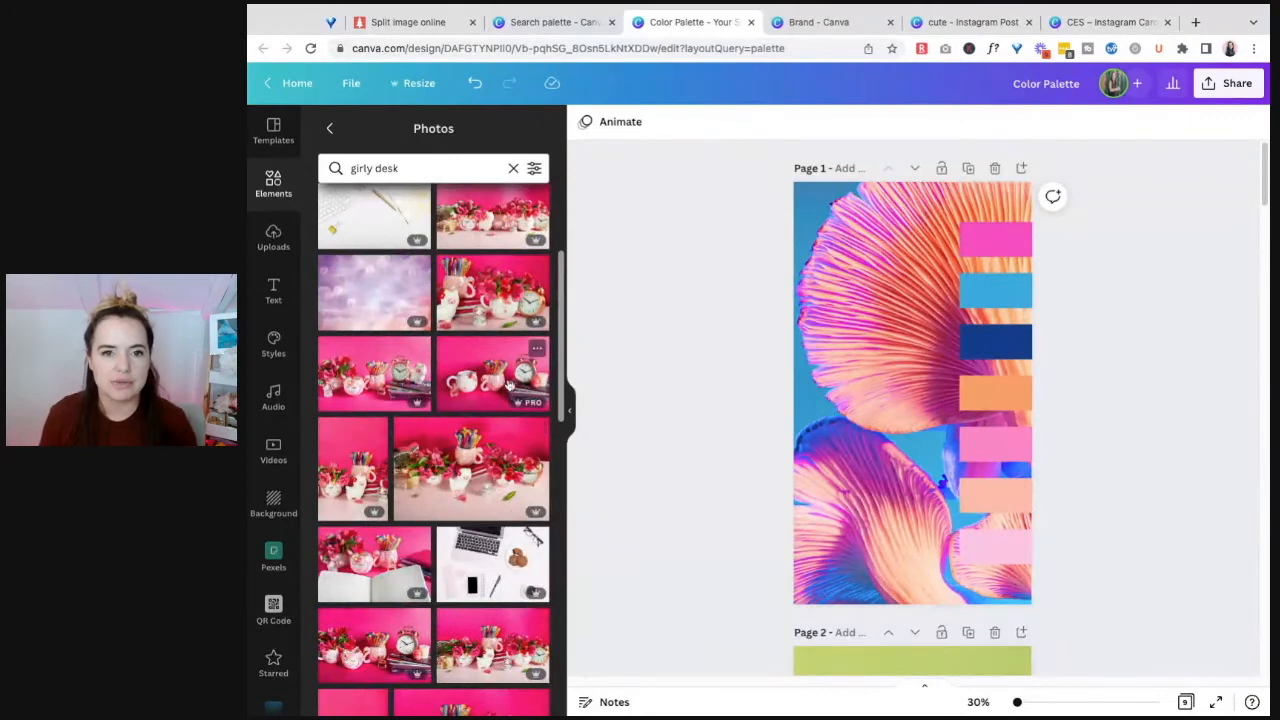
scroll(507, 383, "up", 5)
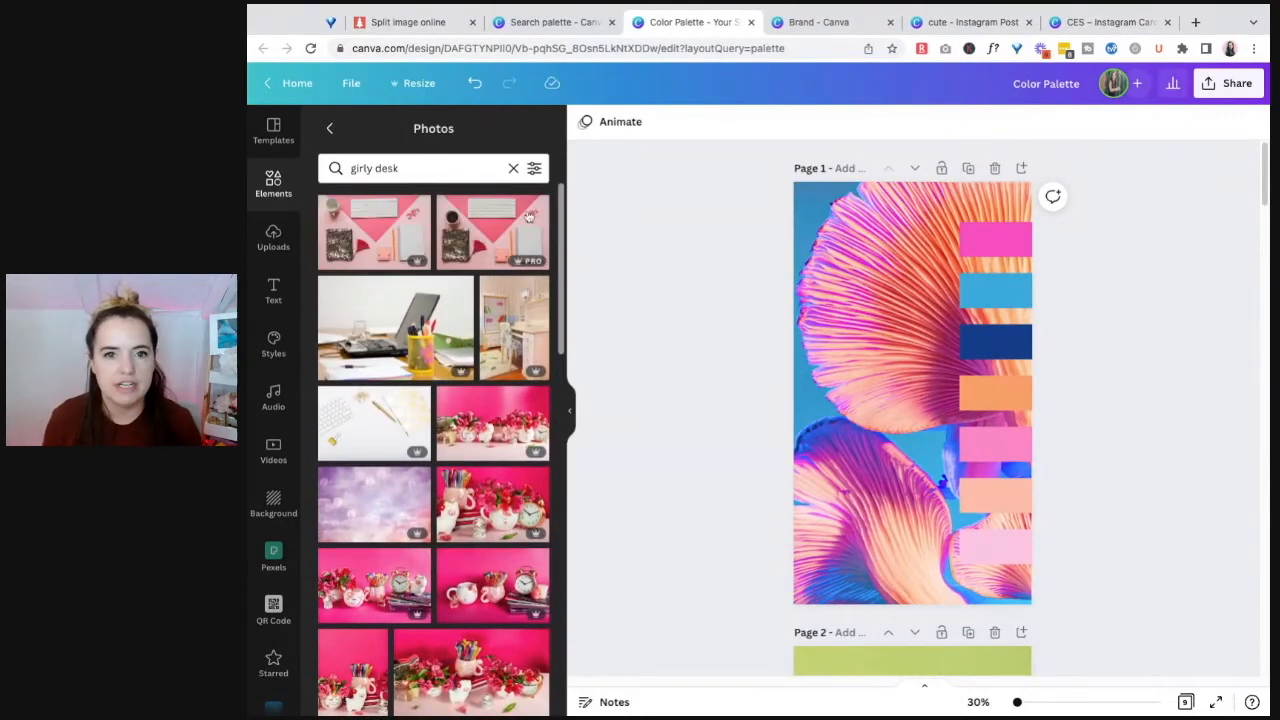
scroll(480, 250, "down", 4)
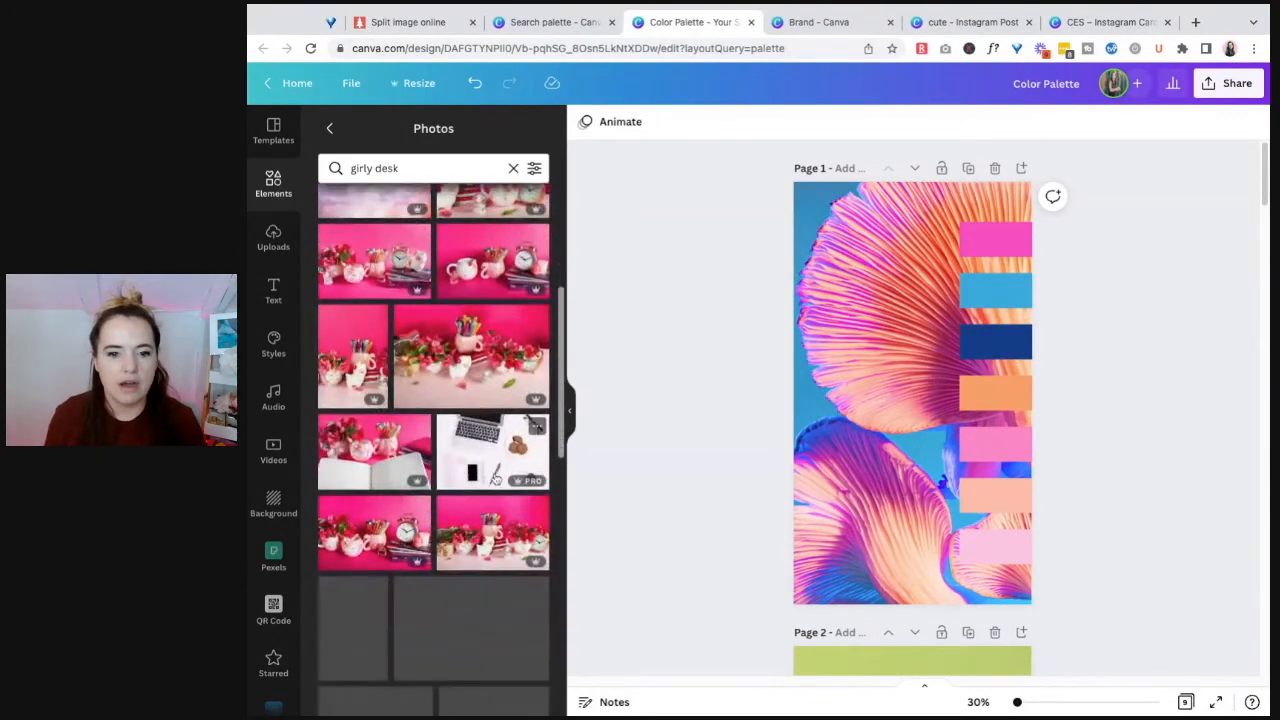
scroll(497, 475, "down", 1)
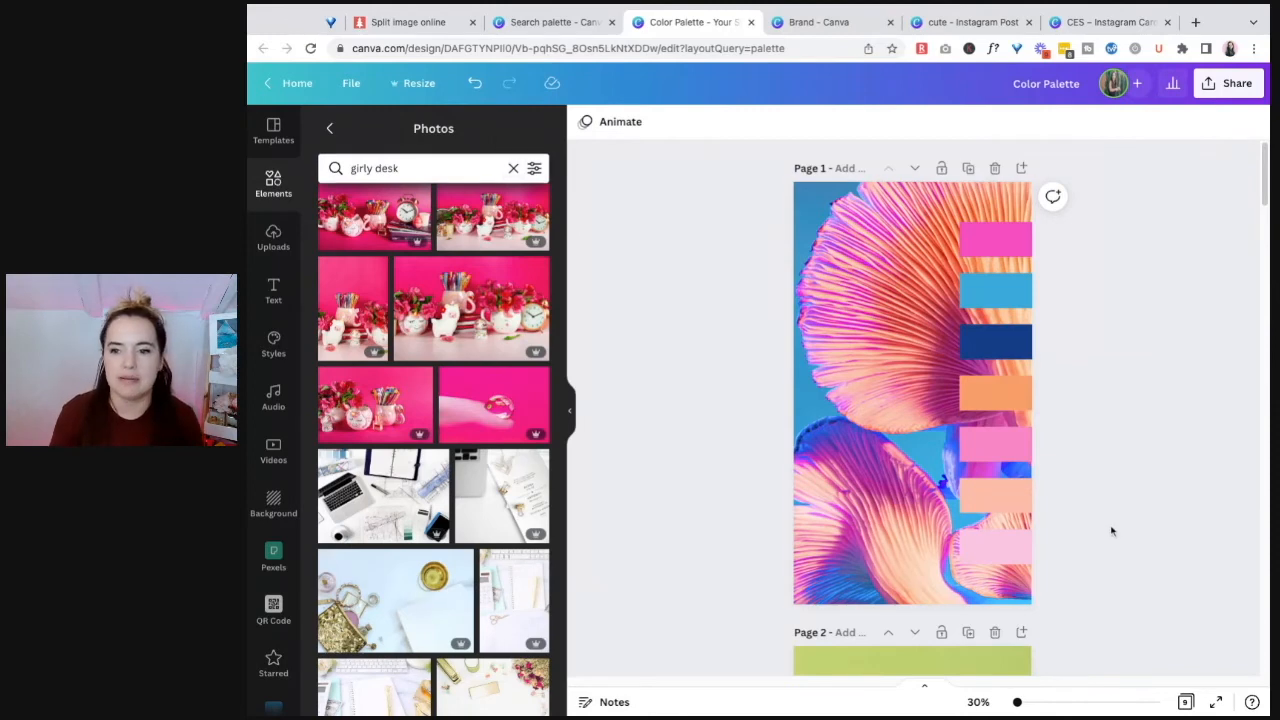
Step: Select the hot-air balloon photo on page 4 and hide the photo library to enlarge the workspace
scroll(1111, 528, "down", 7)
scroll(1101, 521, "down", 3)
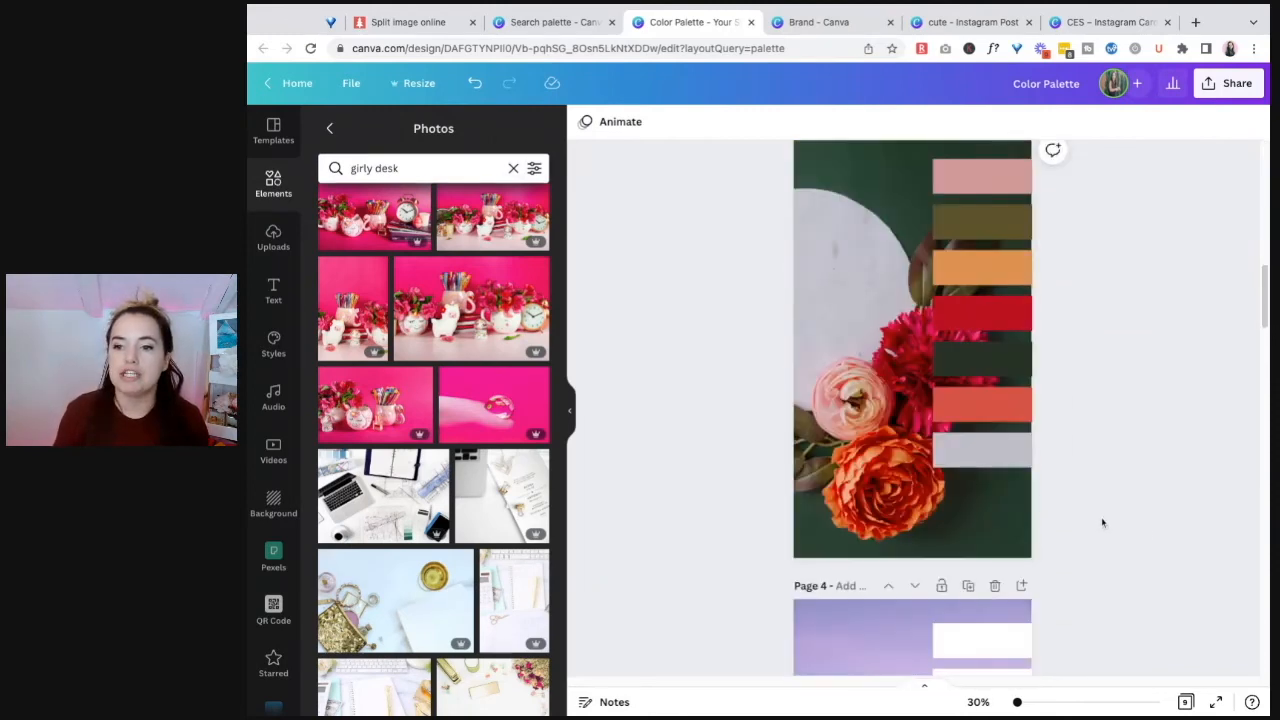
scroll(913, 500, "down", 4)
left_click(868, 496)
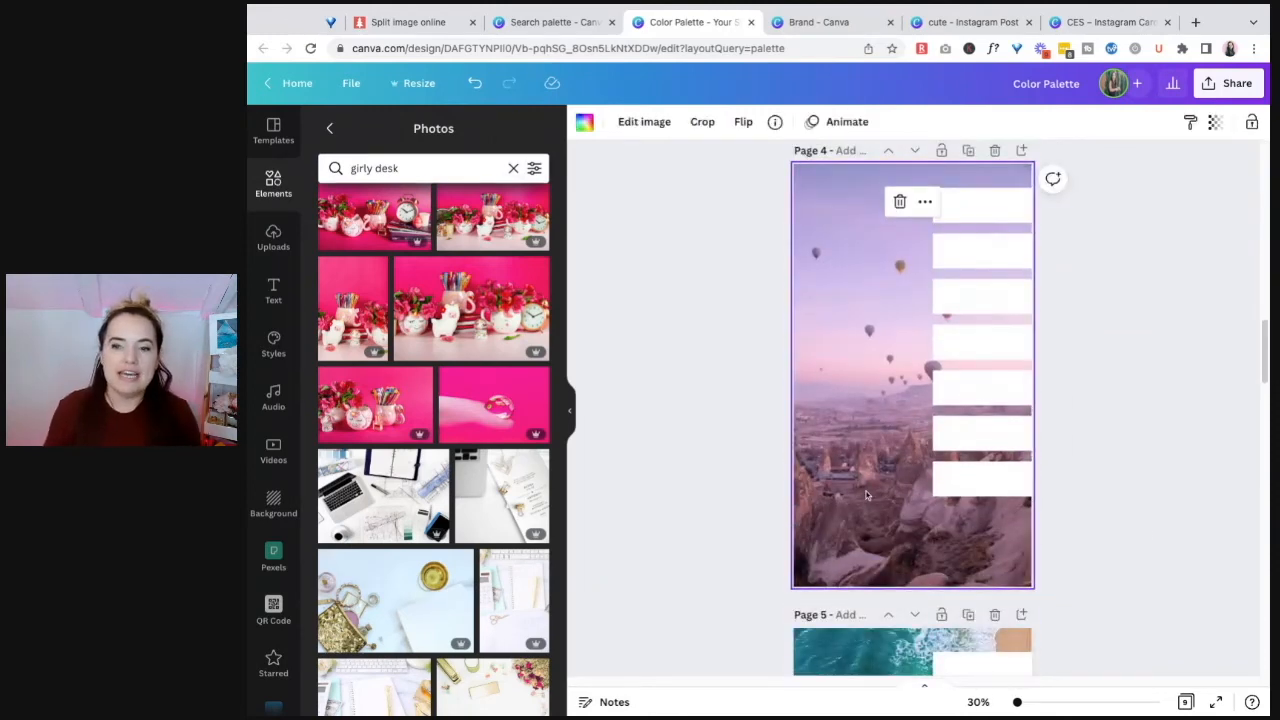
left_click(571, 414)
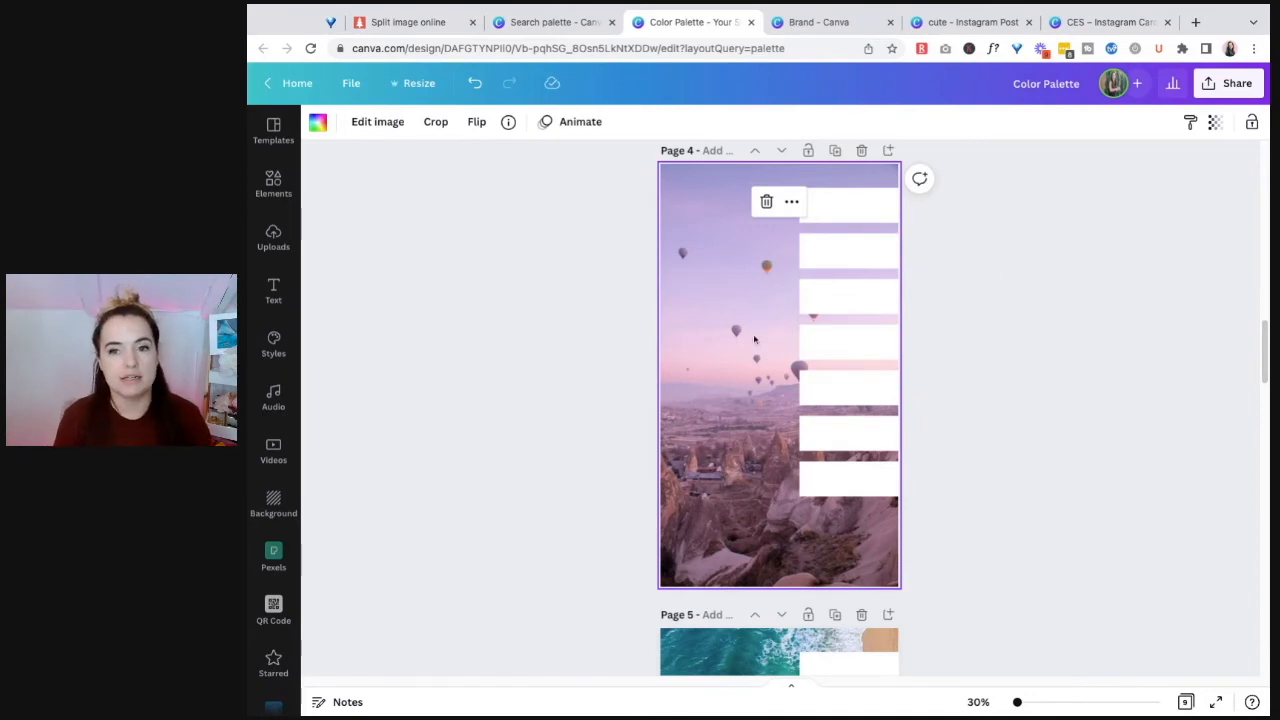
Step: Examine the brand palettes, color palettes and font combinations offered in the Styles library
scroll(760, 450, "down", 5)
scroll(790, 488, "down", 2)
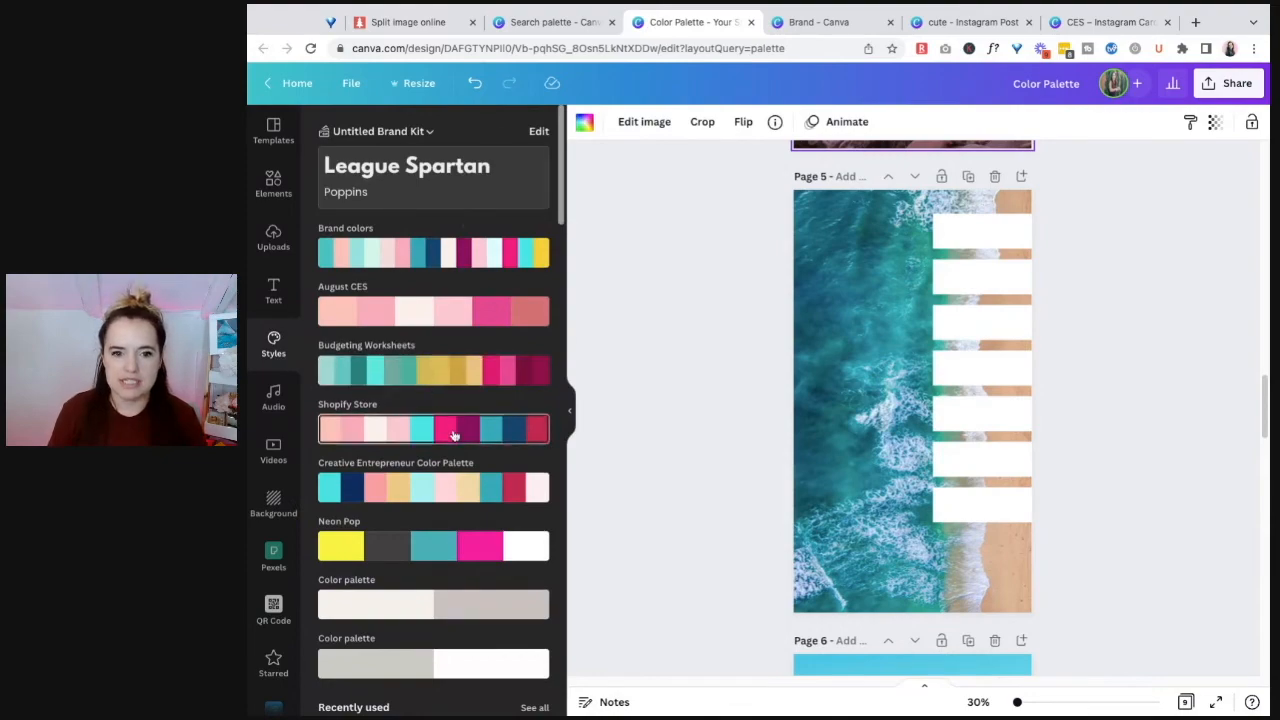
scroll(454, 433, "down", 5)
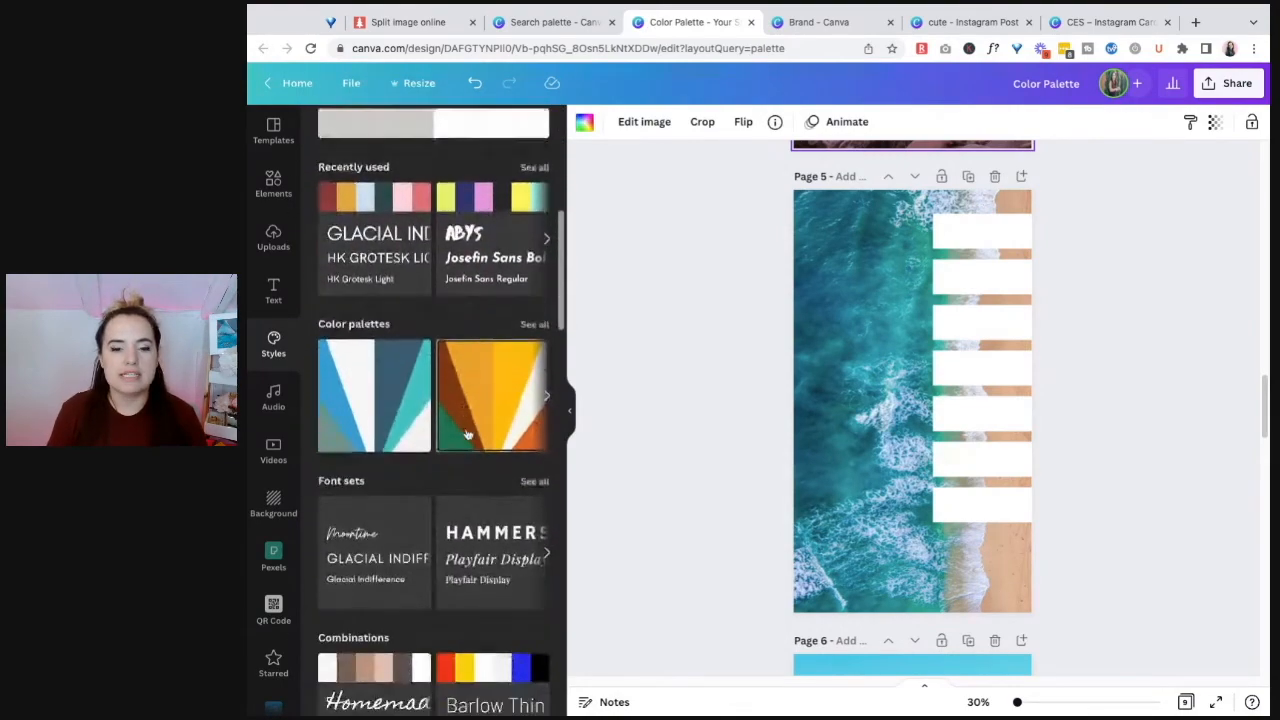
scroll(467, 433, "down", 10)
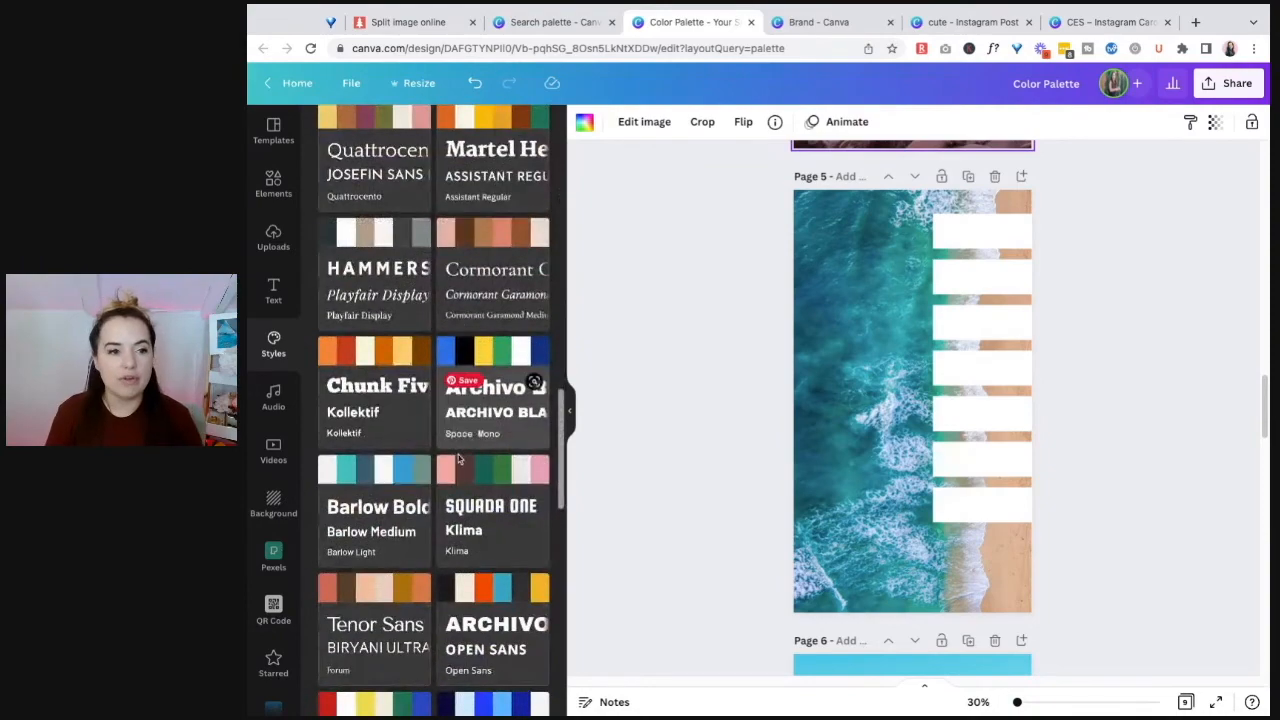
scroll(460, 457, "down", 8)
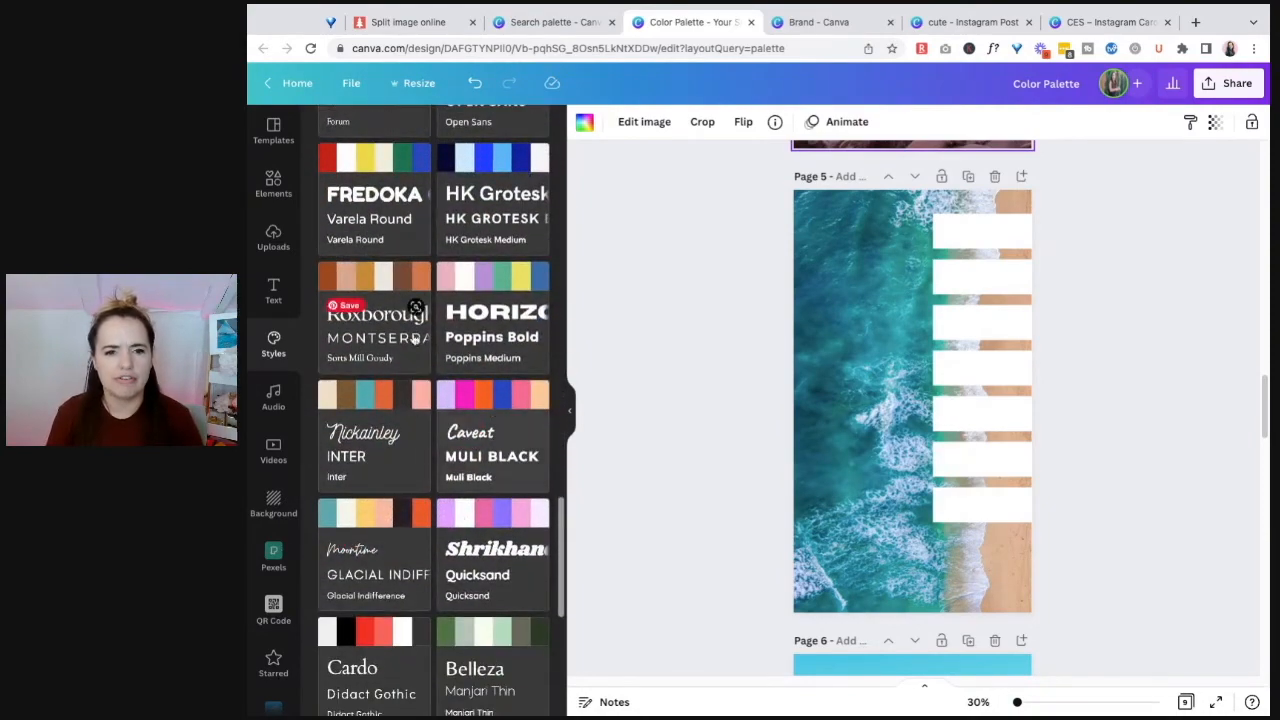
scroll(470, 400, "down", 10)
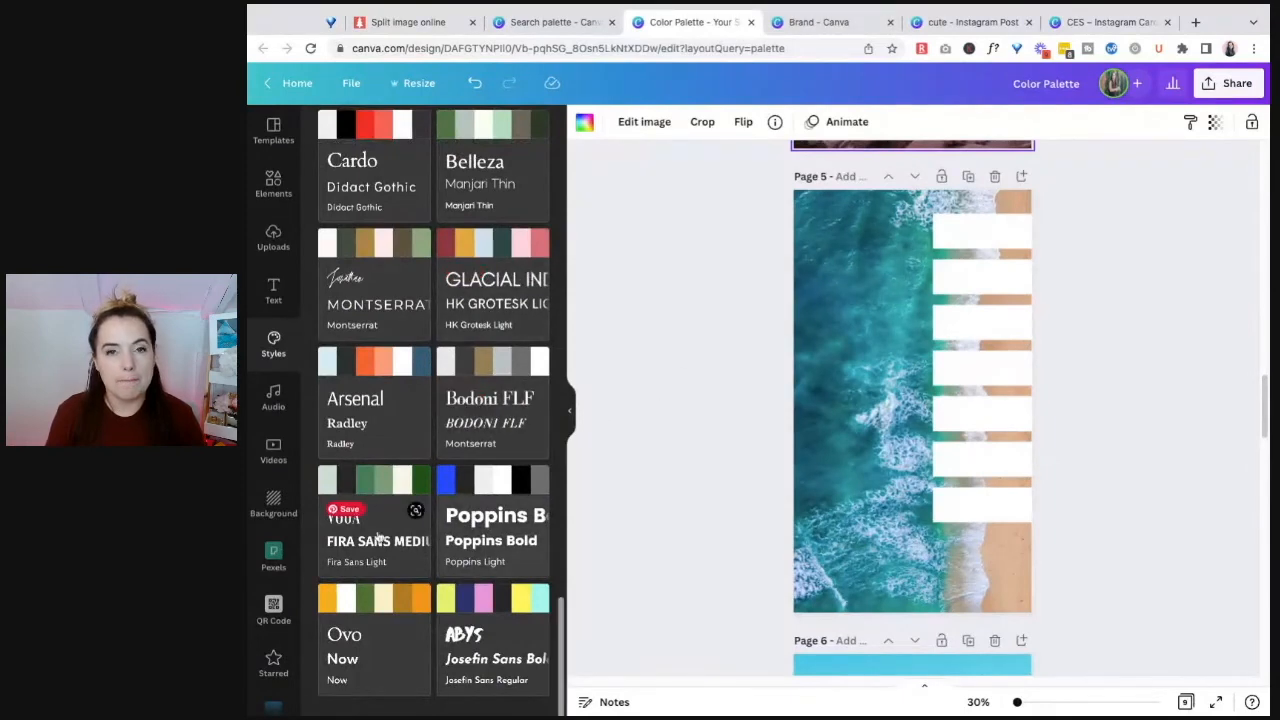
scroll(521, 571, "up", 1)
scroll(521, 571, "up", 3)
scroll(480, 470, "up", 3)
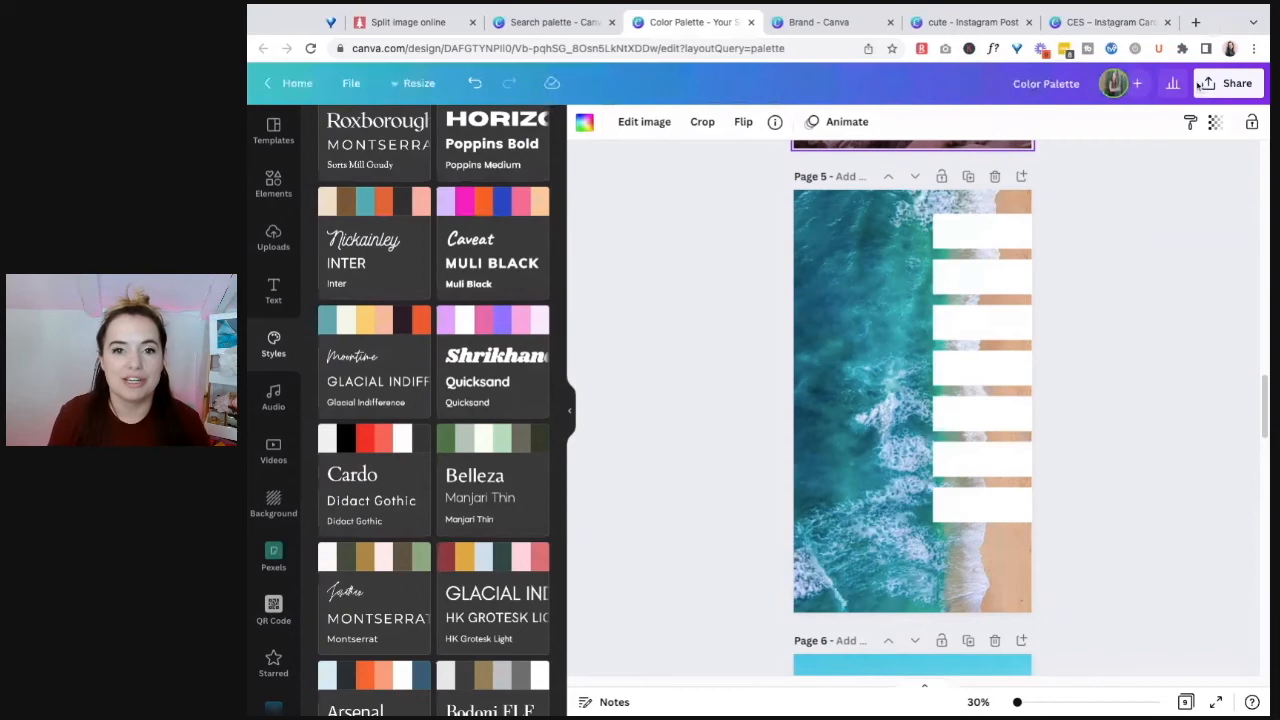
Step: Fill page 5's first bar with dark blue sampled from the deep water and the second with pale lavender sampled from the foam
left_click(980, 232)
left_click(318, 121)
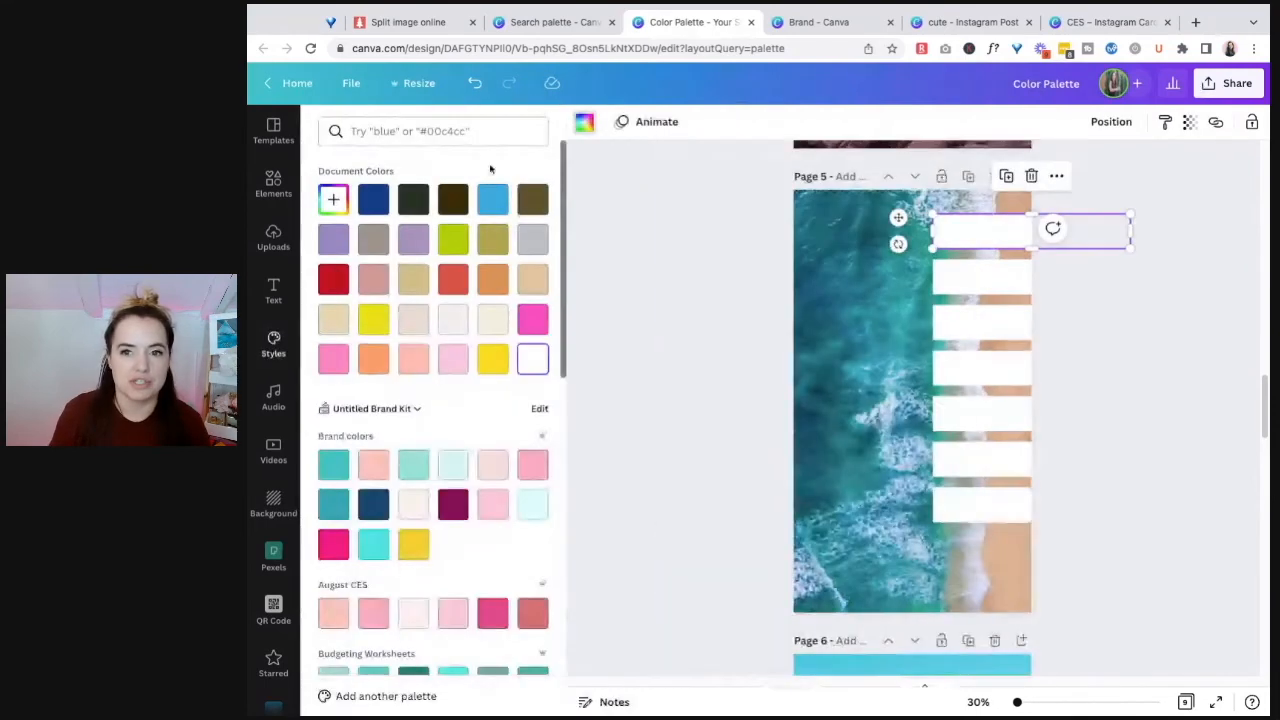
left_click(332, 200)
left_click(514, 350)
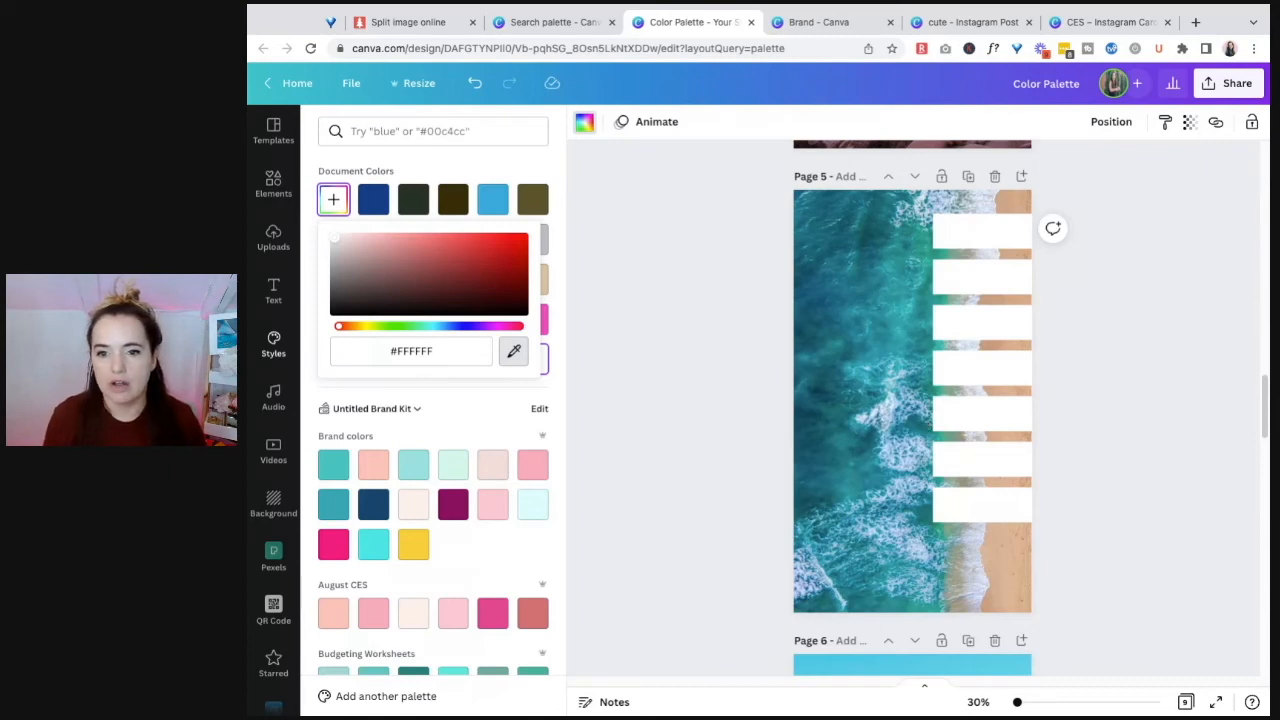
left_click(862, 345)
left_click(1012, 286)
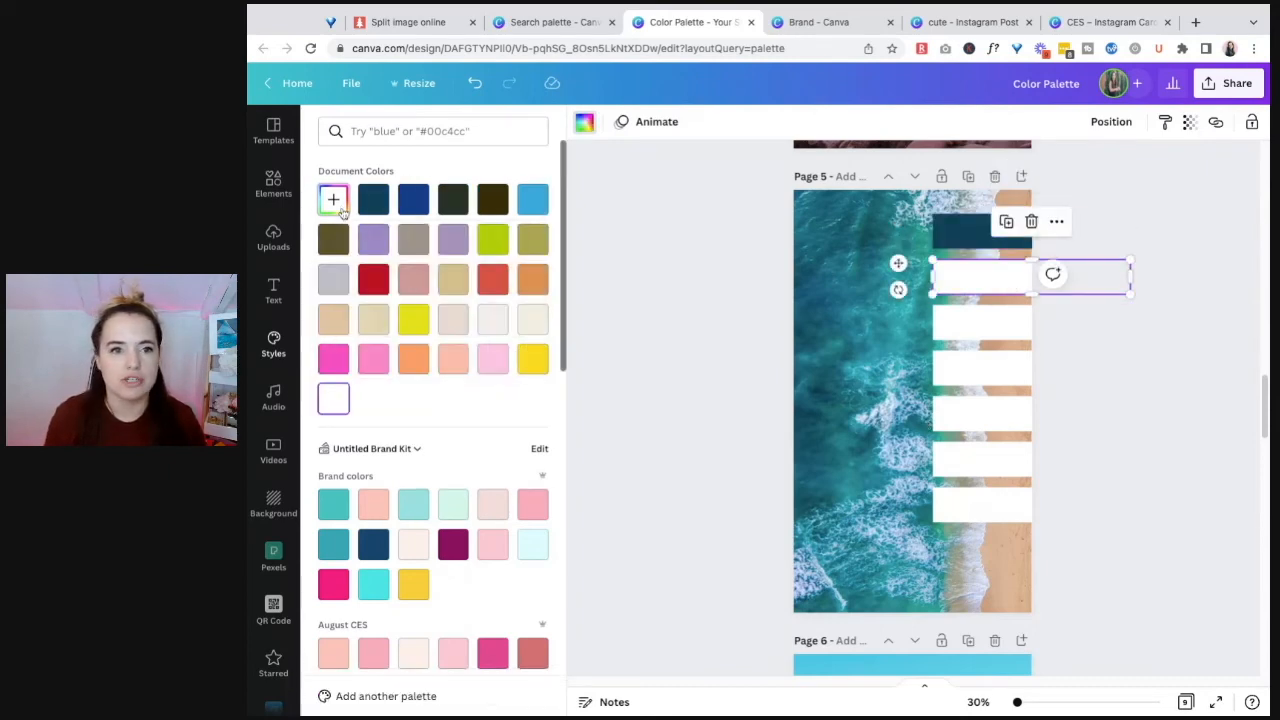
left_click(338, 201)
left_click(513, 351)
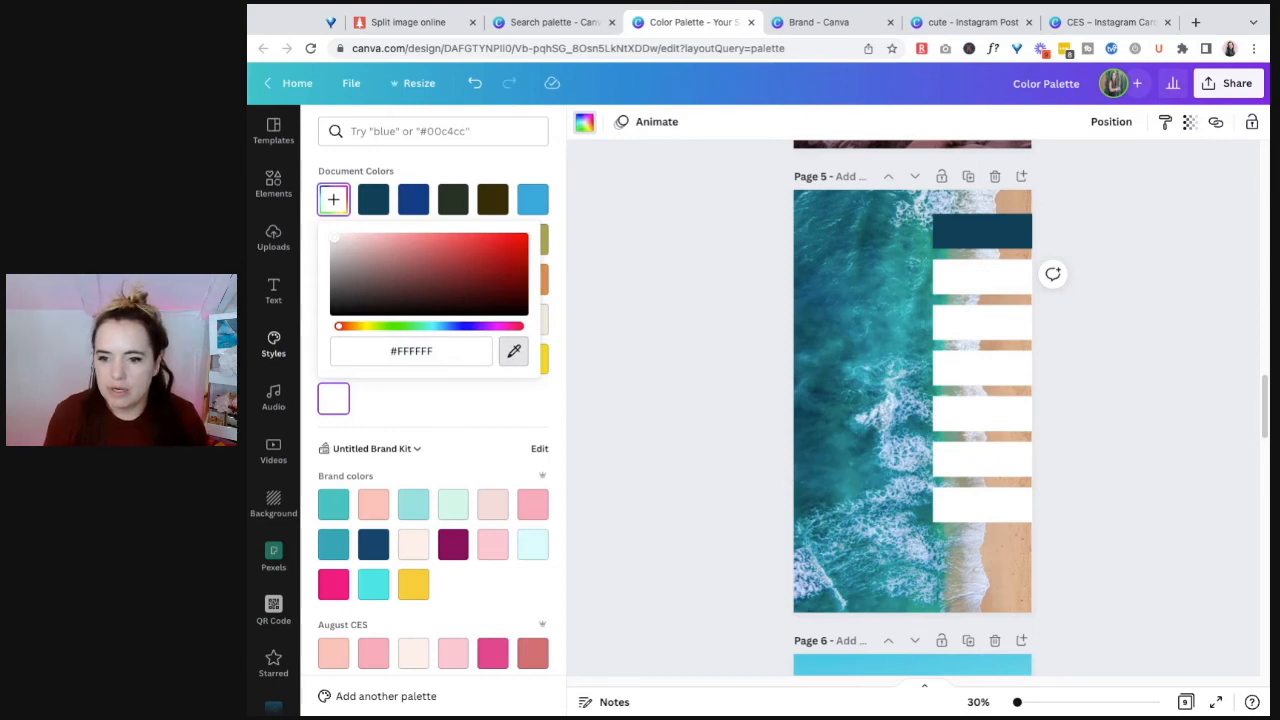
left_click(893, 403)
Step: Fill page 5's third bar with teal and the fourth with sandy tan, both sampled from the ocean photo
left_click(982, 322)
left_click(338, 201)
left_click(513, 351)
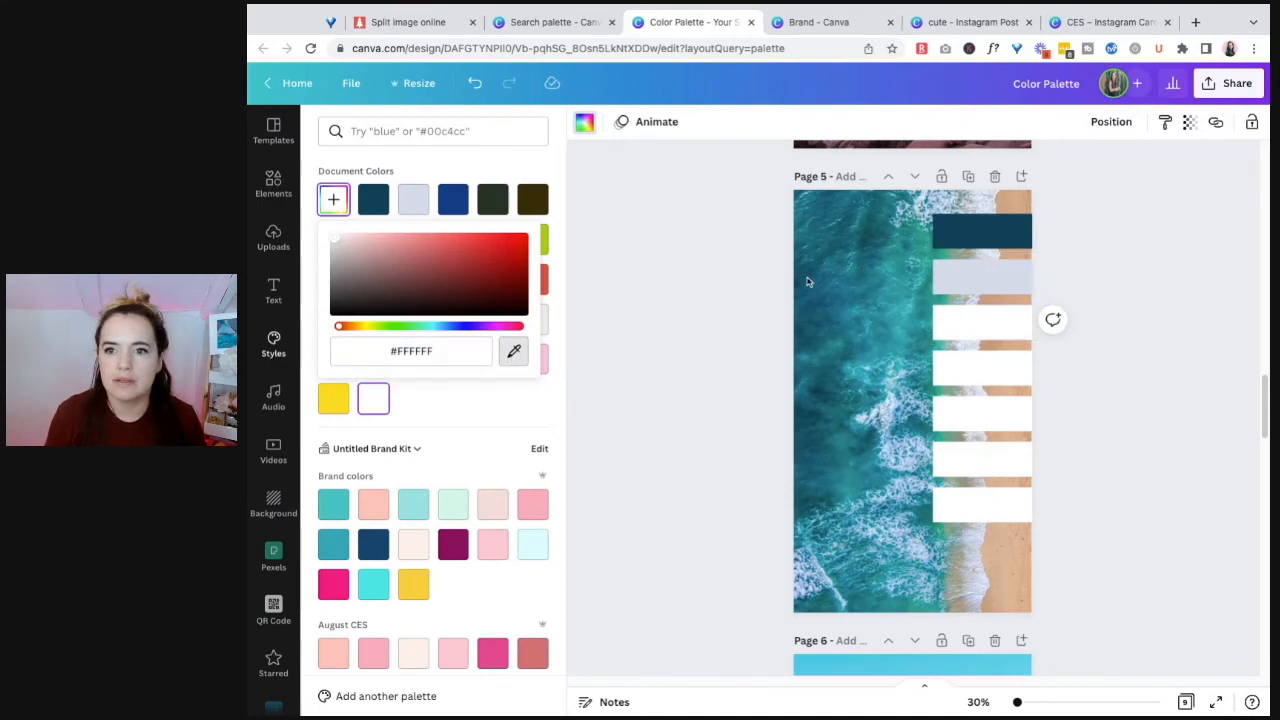
left_click(906, 249)
left_click(982, 368)
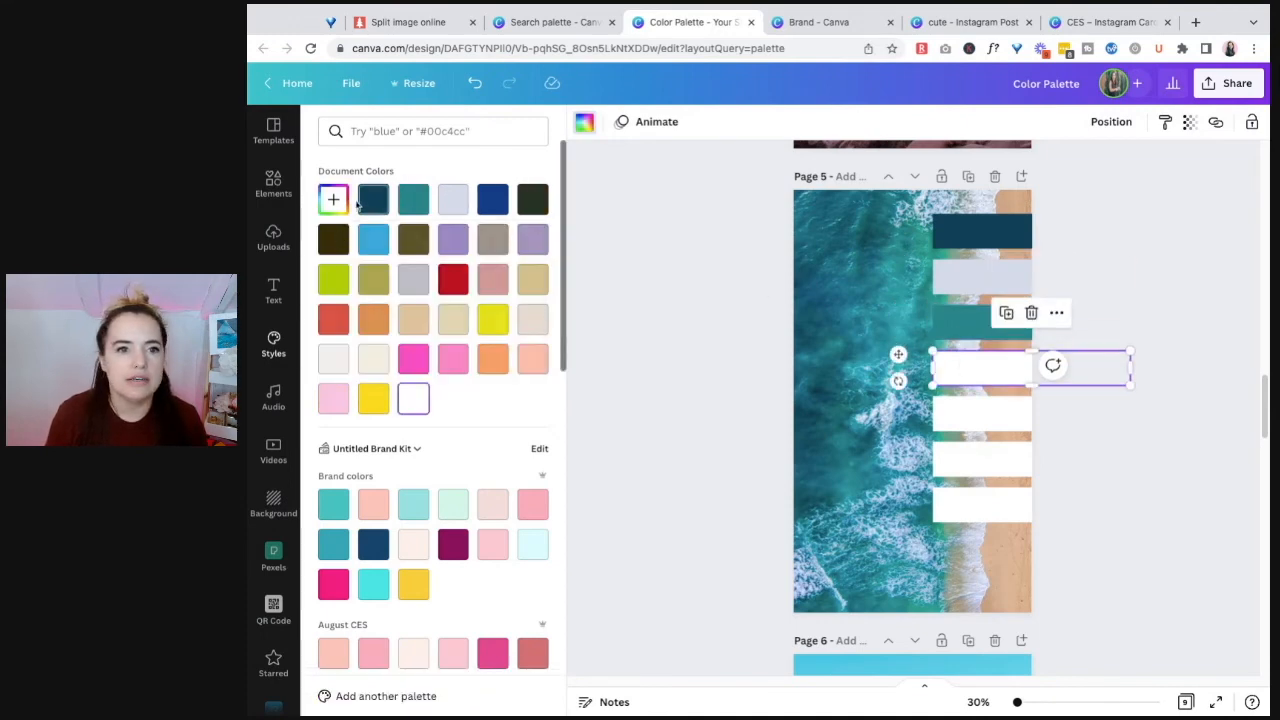
left_click(338, 201)
left_click(513, 351)
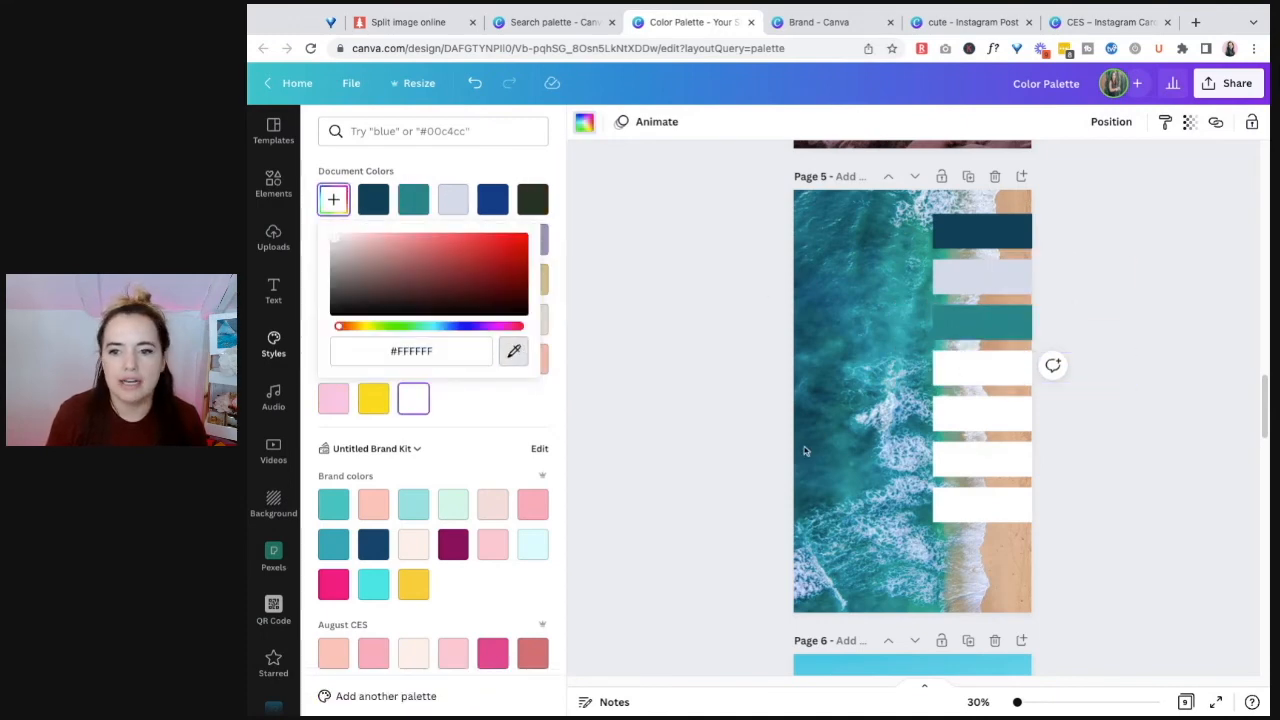
left_click(925, 525)
Step: Fill page 5's fifth bar with the gray-green #99997F sampled from the surf at the beach edge
left_click(982, 412)
left_click(333, 199)
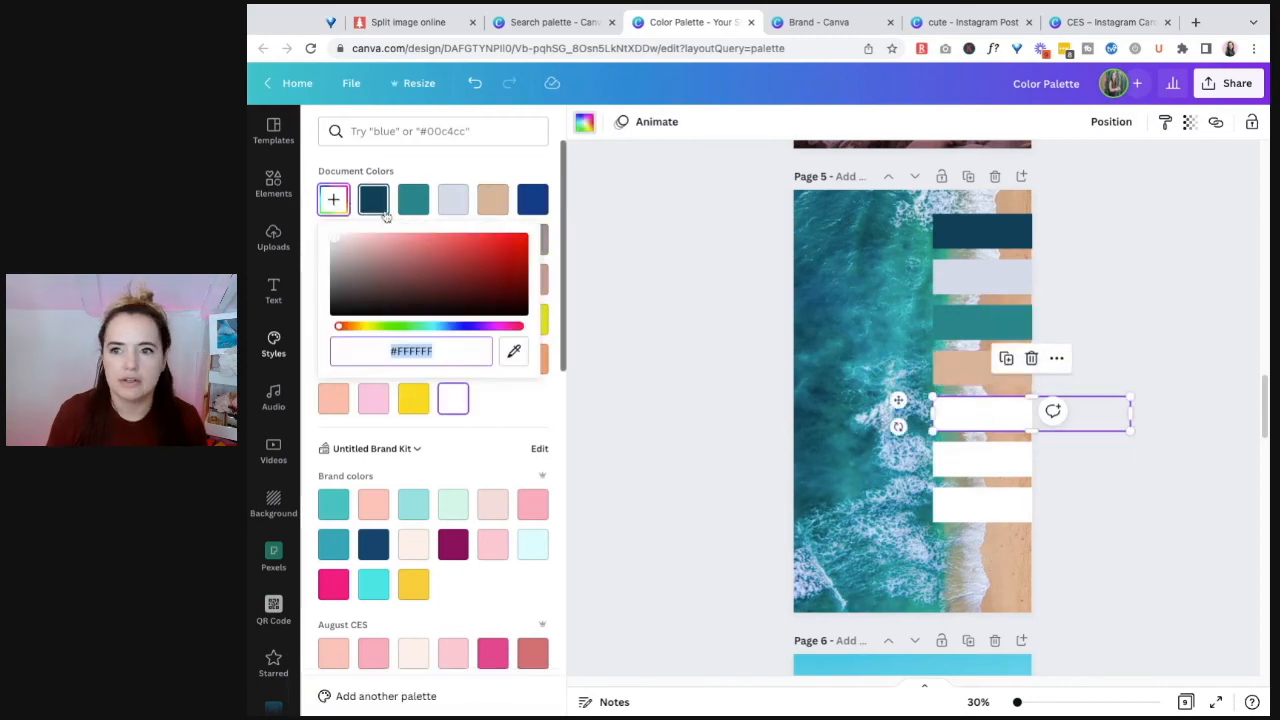
left_click(513, 351)
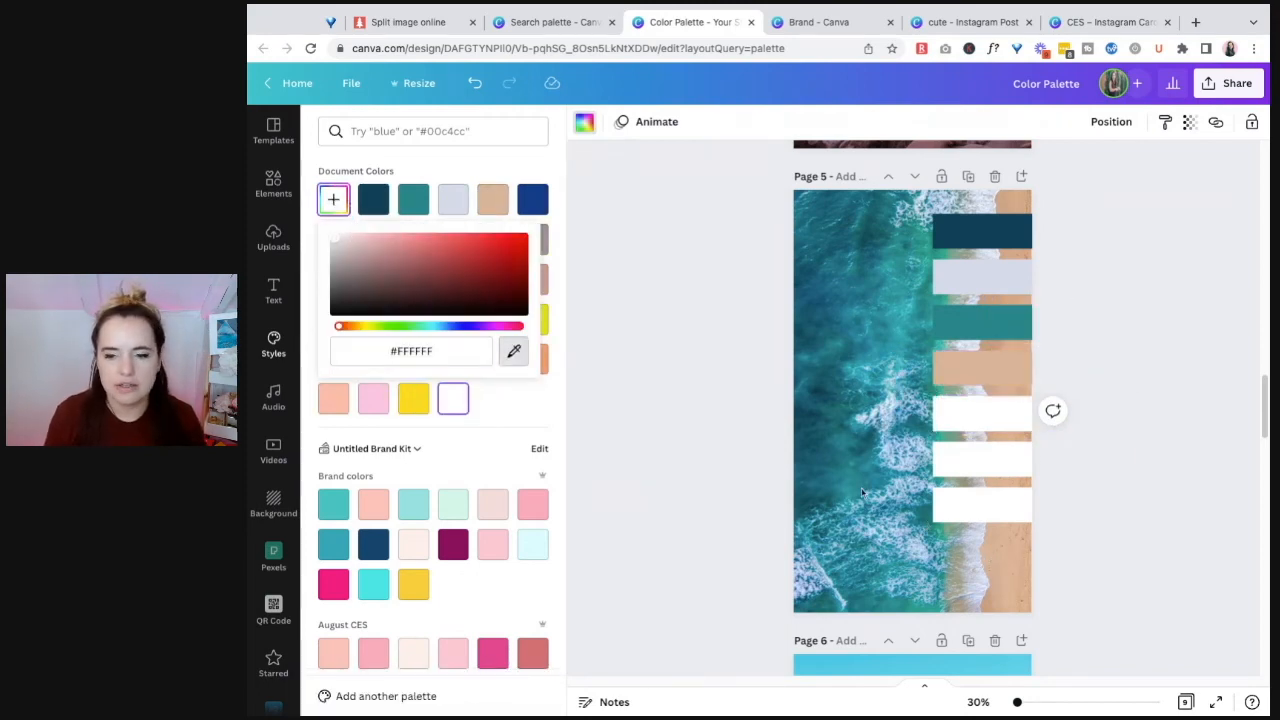
left_click(966, 556)
Step: Fill page 5's sixth bar with light blue and the seventh with the medium blue #25778F, both sampled from the ocean photo
left_click(1005, 468)
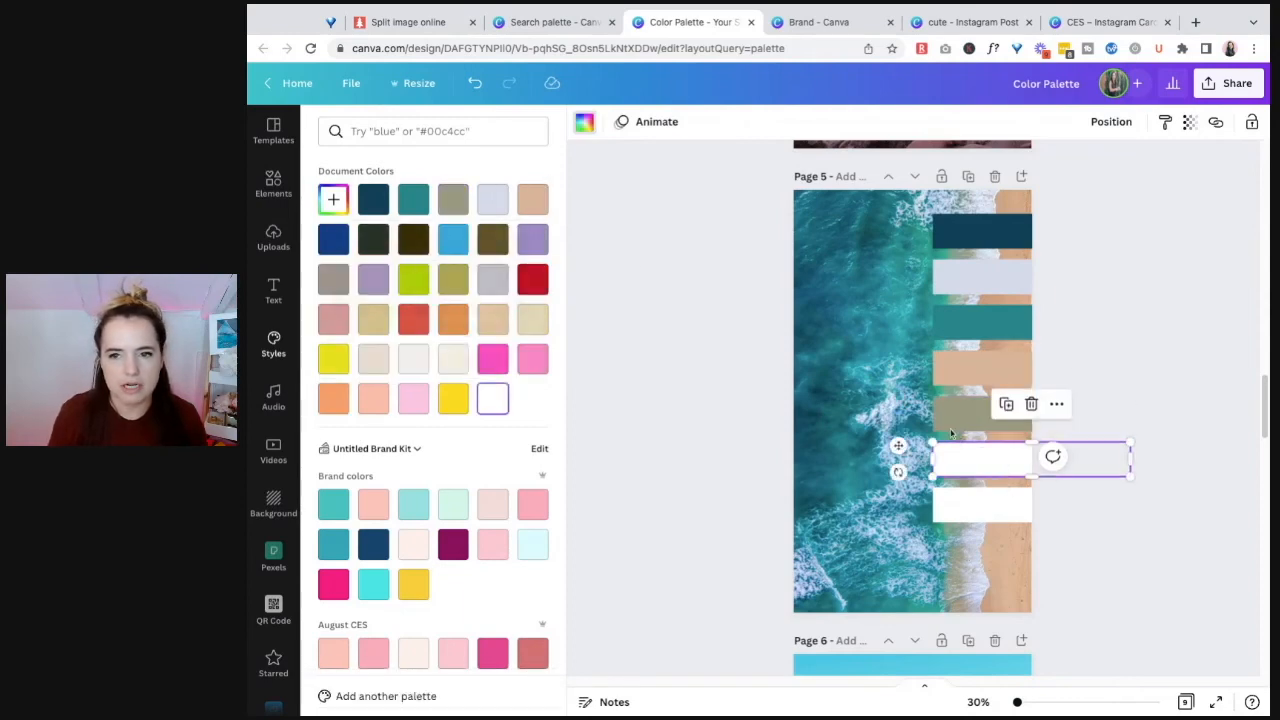
left_click(335, 198)
left_click(515, 352)
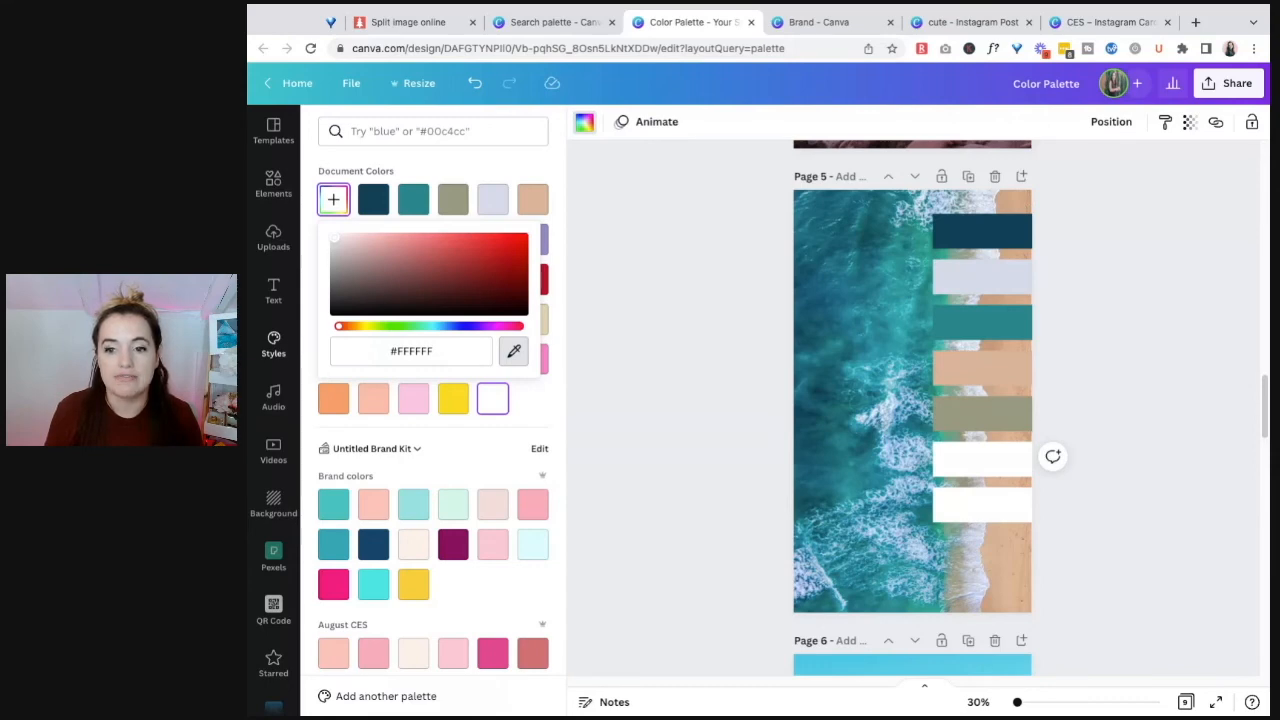
left_click(902, 455)
left_click(967, 505)
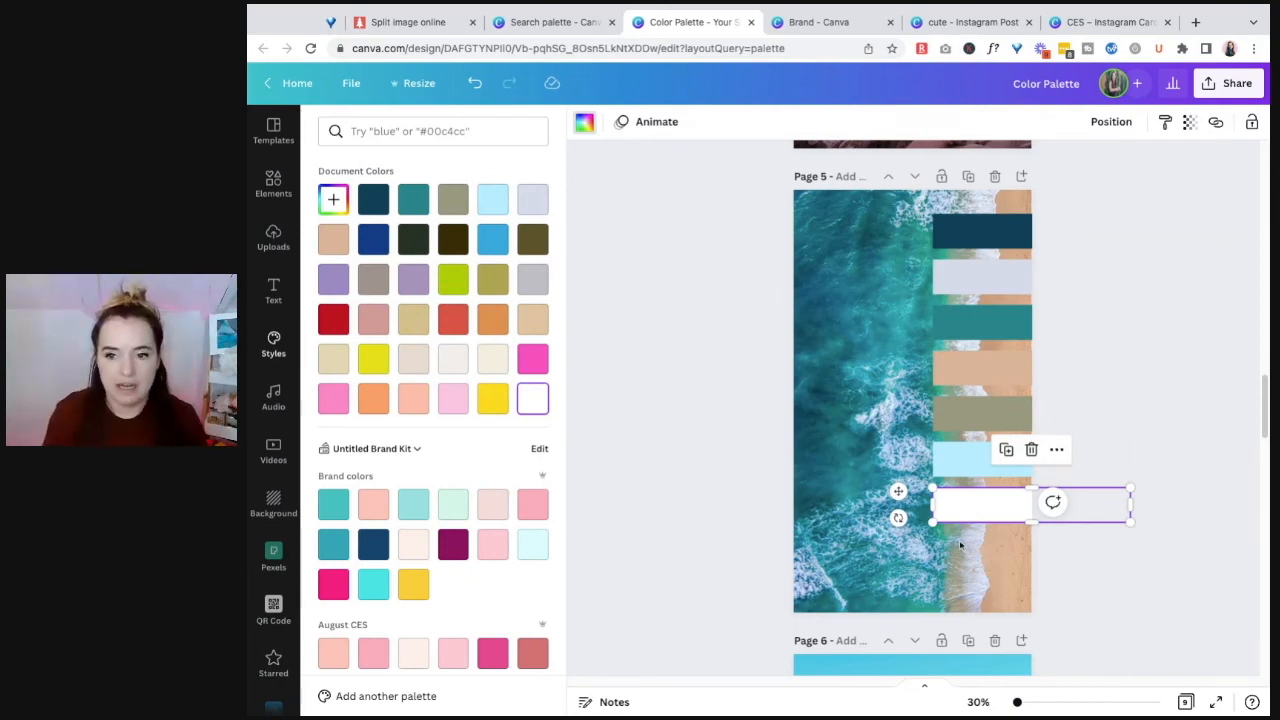
left_click(344, 211)
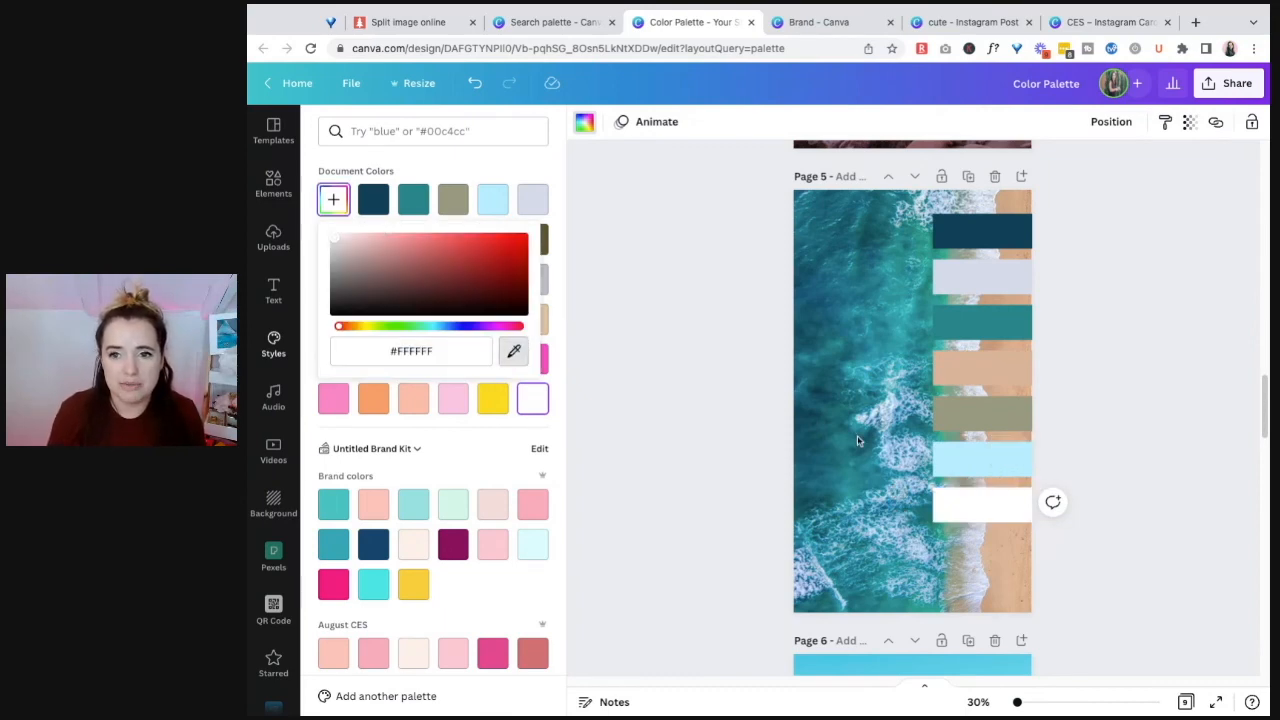
left_click(888, 478)
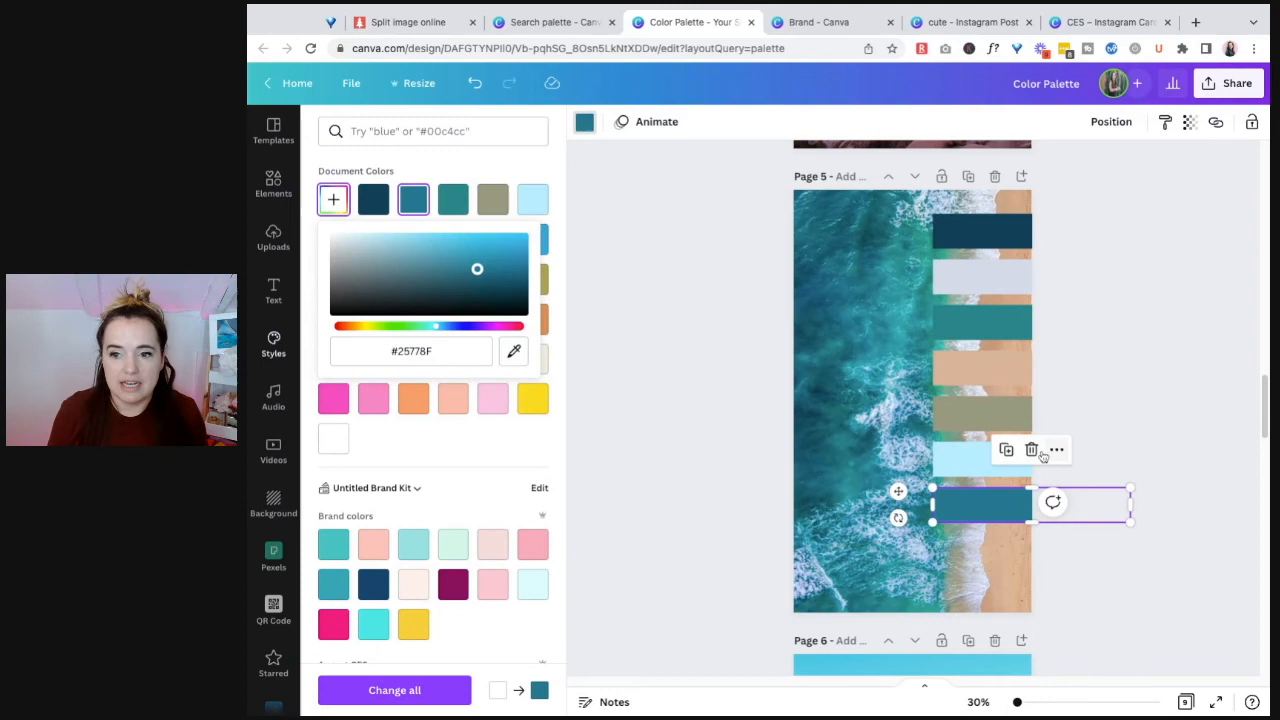
Step: Recolor the gray-green fifth bar on page 5 with a sea green sampled from the water near the shoreline
left_click(1114, 362)
left_click(862, 558)
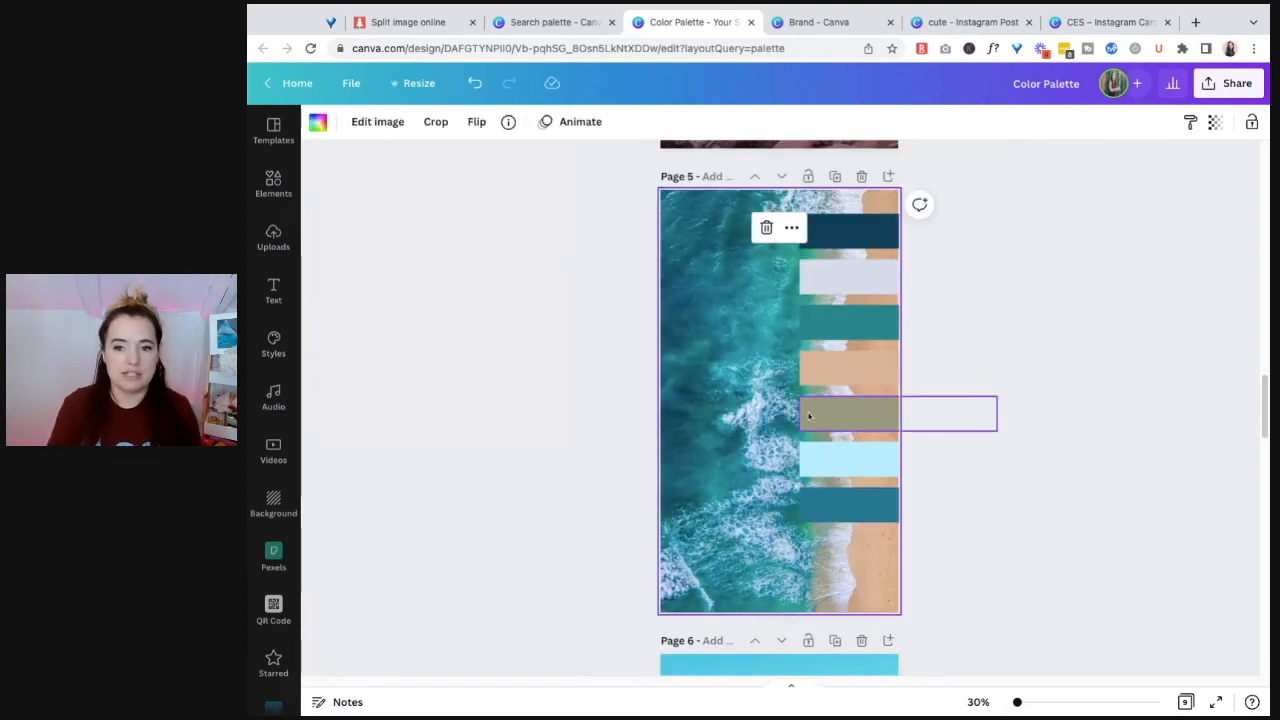
left_click(844, 420)
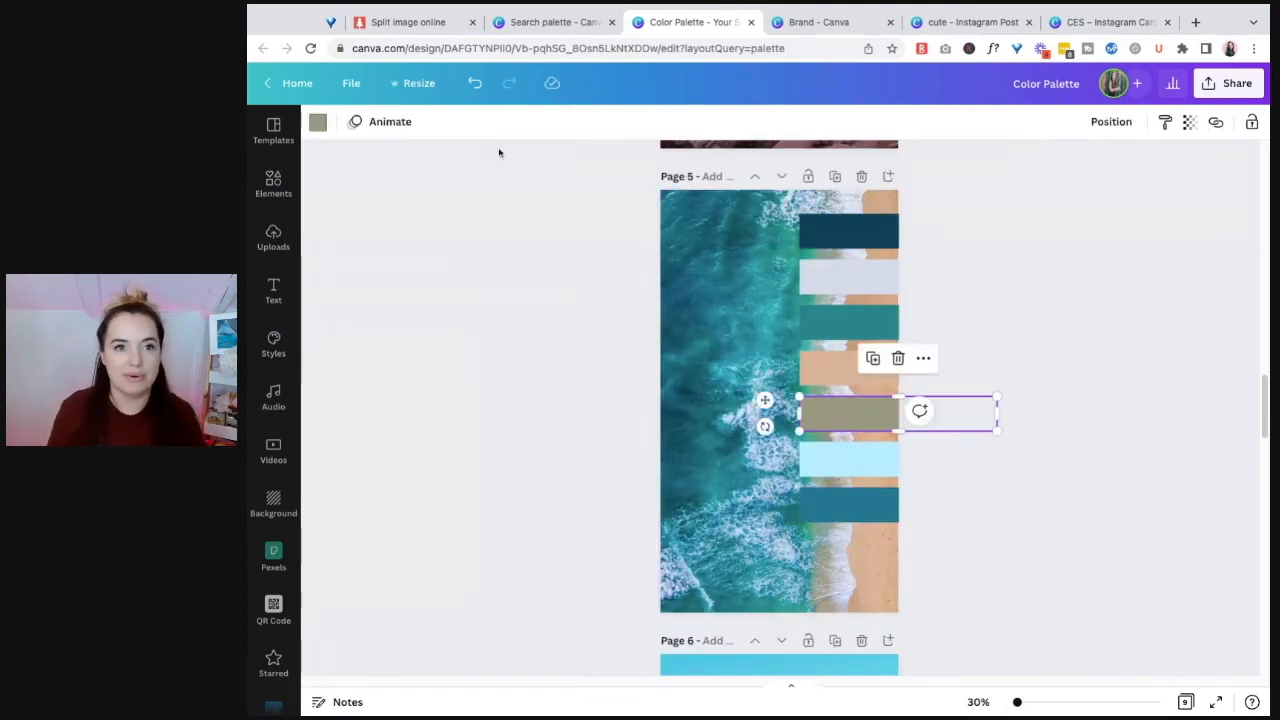
left_click(317, 122)
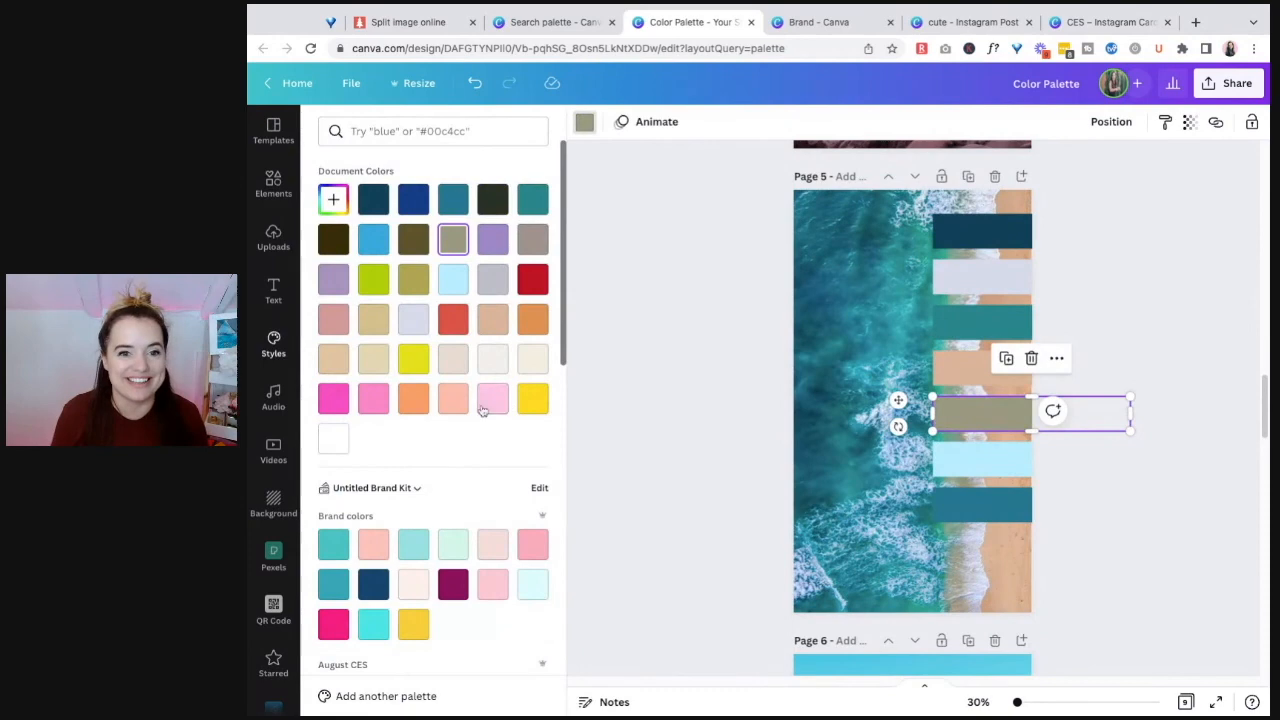
left_click(333, 199)
left_click(513, 351)
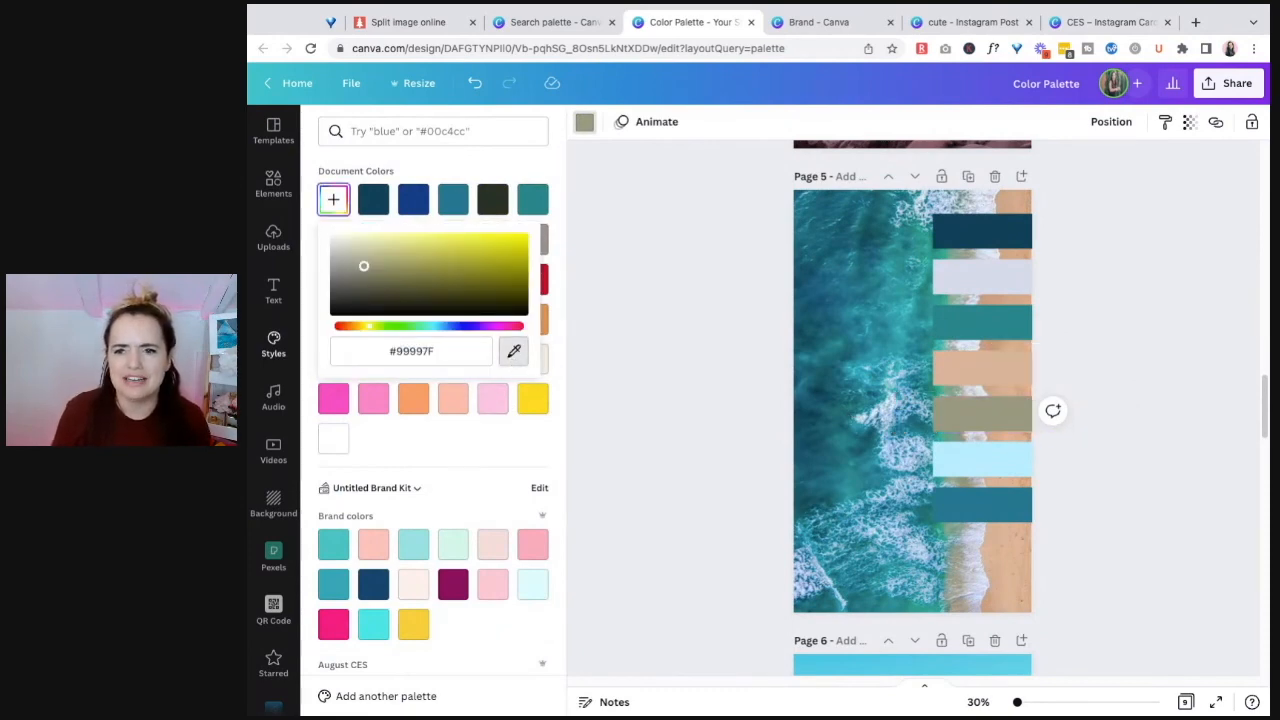
left_click(951, 578)
Step: Move all seven colored bars on page 5 together so their full width lies roughly centered over the ocean photo
left_click(1214, 486)
left_click(930, 534)
left_click_drag(879, 562, 734, 243)
left_click_drag(855, 229, 855, 246)
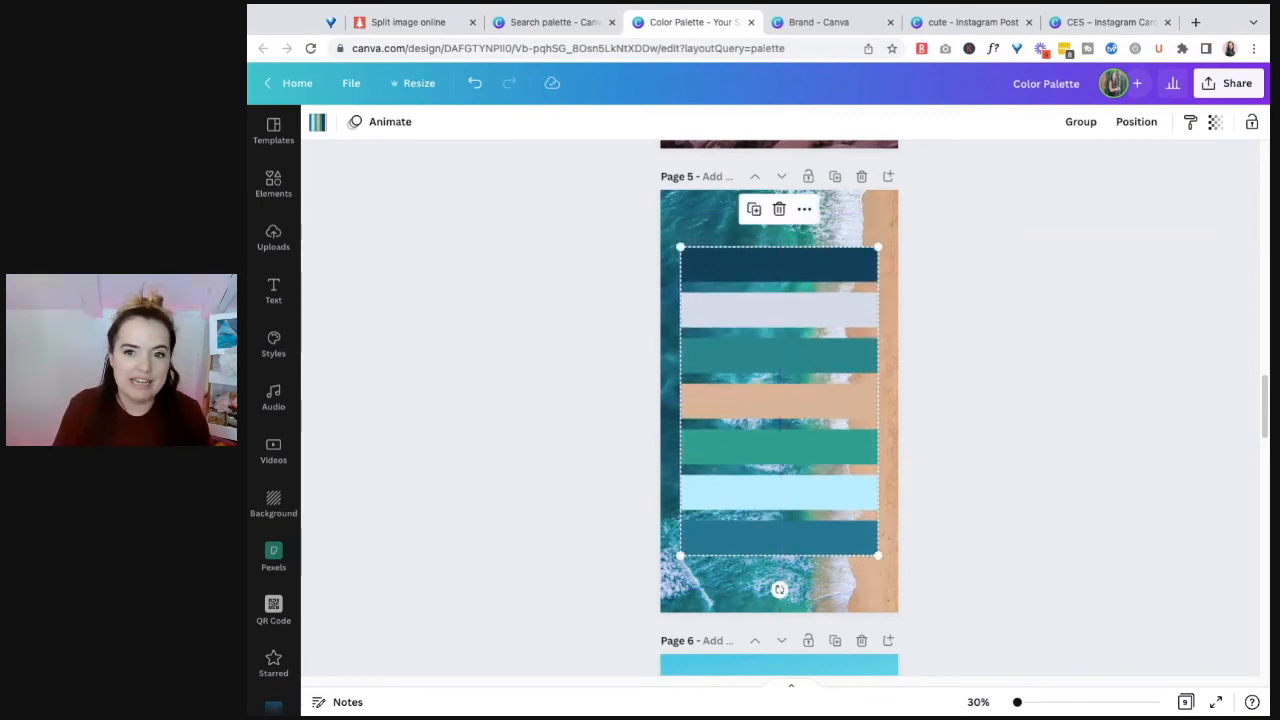
left_click(878, 205)
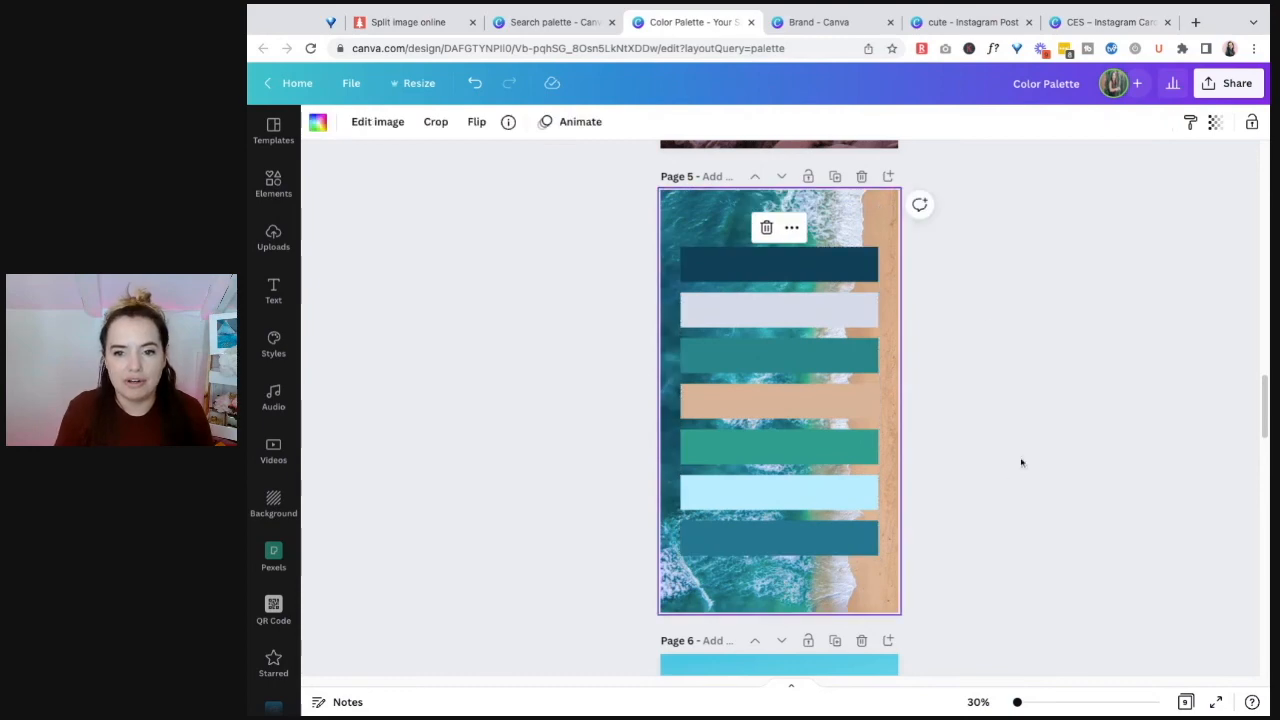
left_click_drag(882, 604, 801, 220)
mouse_move(820, 275)
left_mouse_down()
mouse_move(1010, 279)
mouse_move(812, 274)
mouse_move(976, 272)
mouse_move(811, 270)
mouse_move(839, 272)
mouse_move(828, 267)
left_mouse_up()
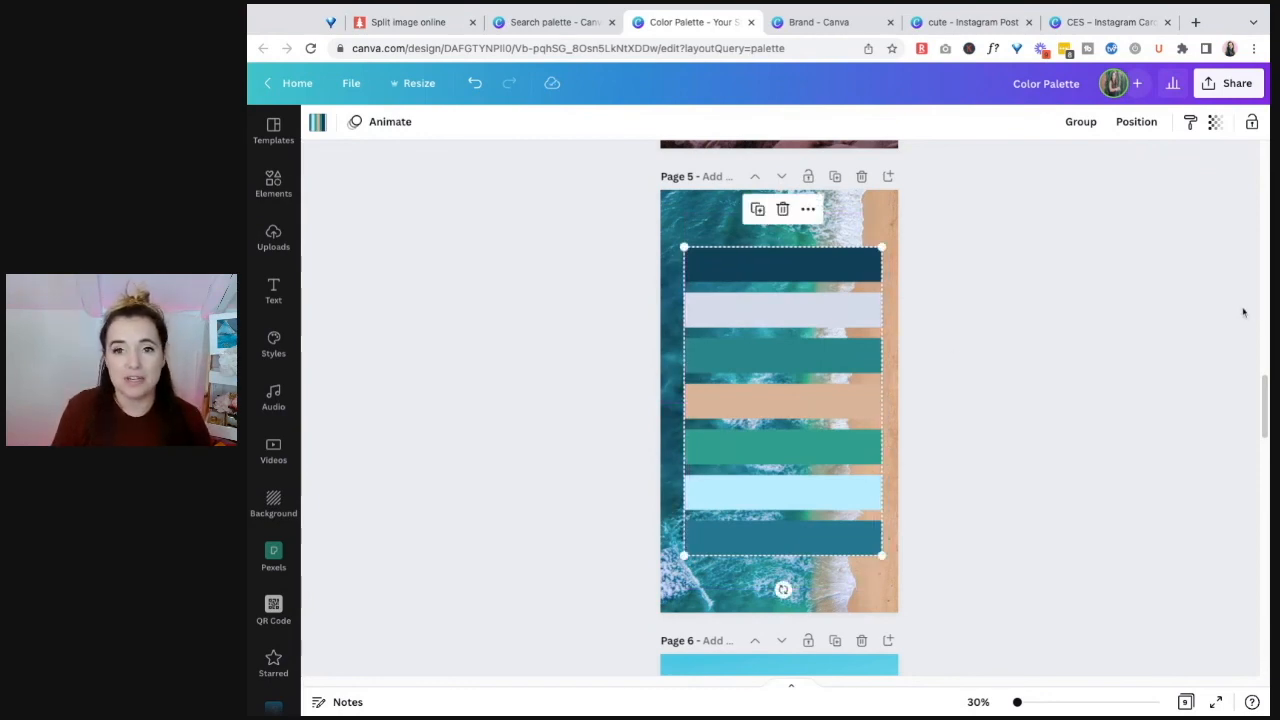